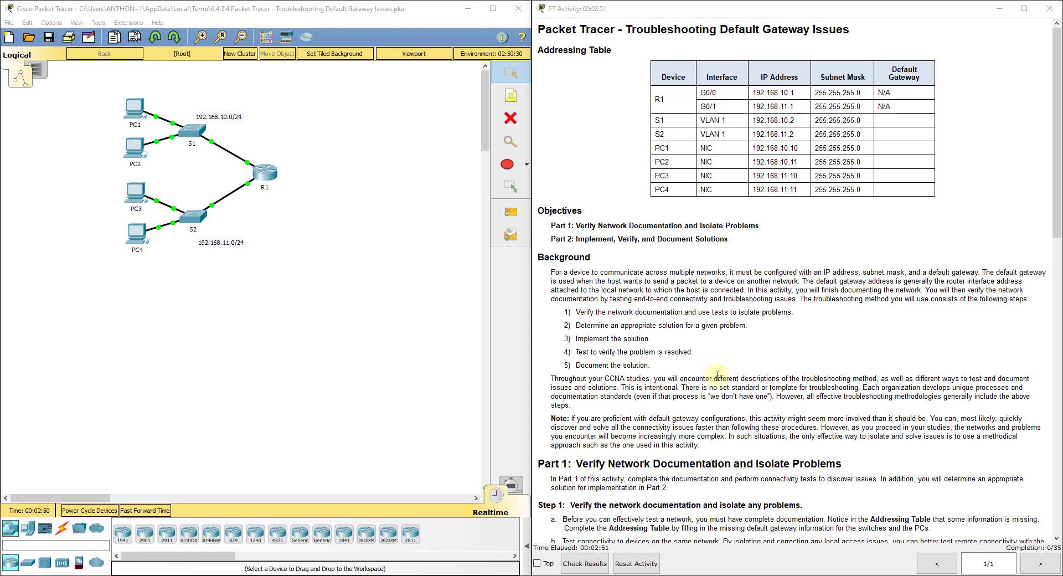
Review the activity's addressing table, background and Part 1 instructions, including the connectivity tests
scroll(705, 294, "down", 3)
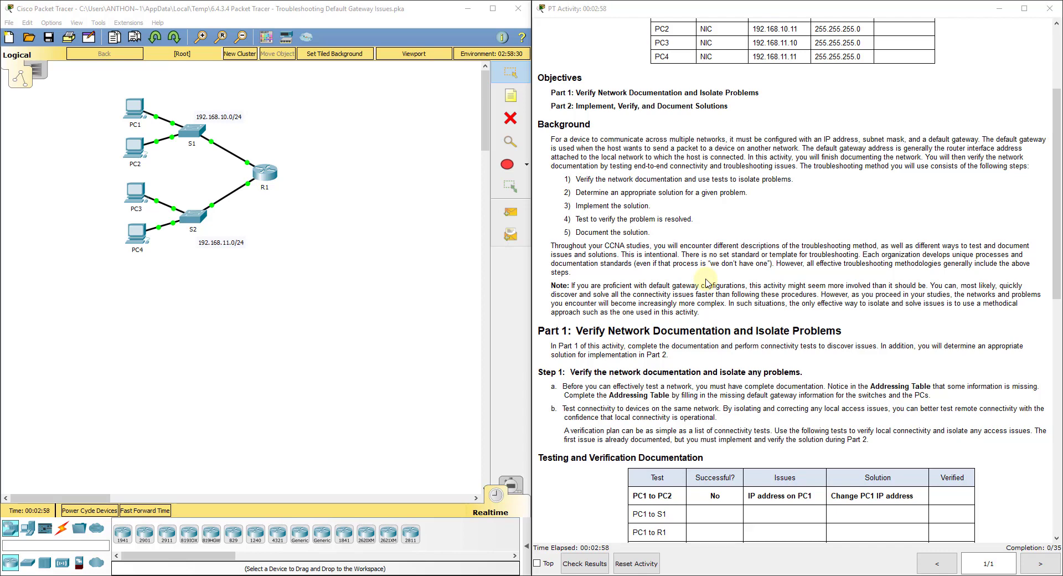
scroll(707, 283, "down", 8)
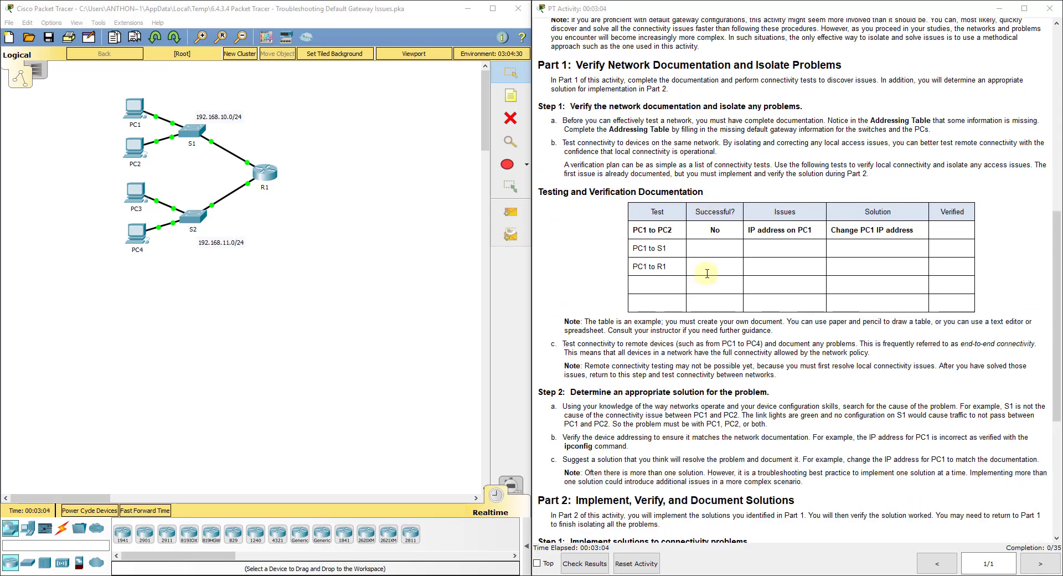
left_click(418, 206)
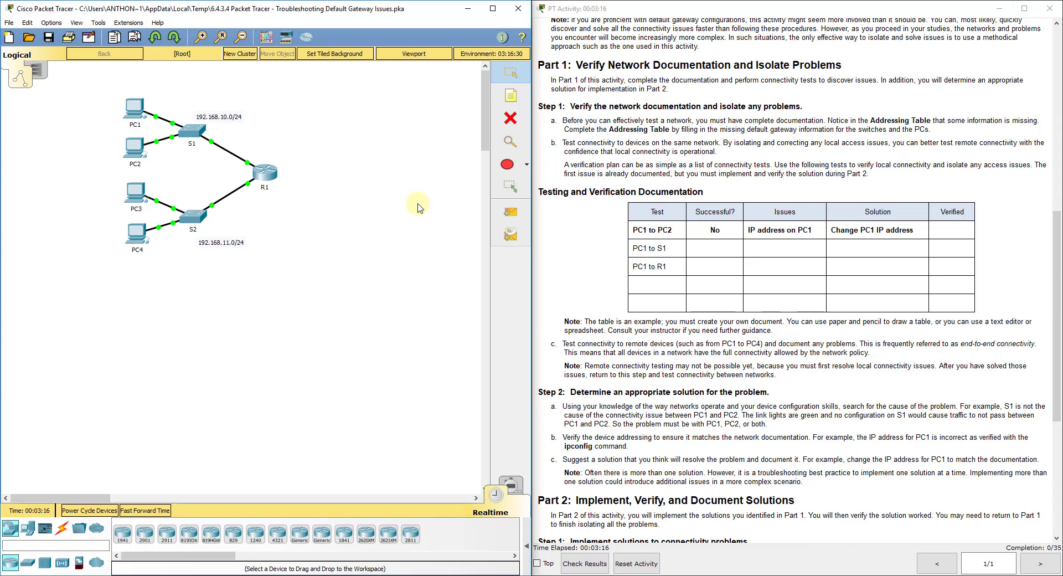
scroll(775, 243, "up", 10)
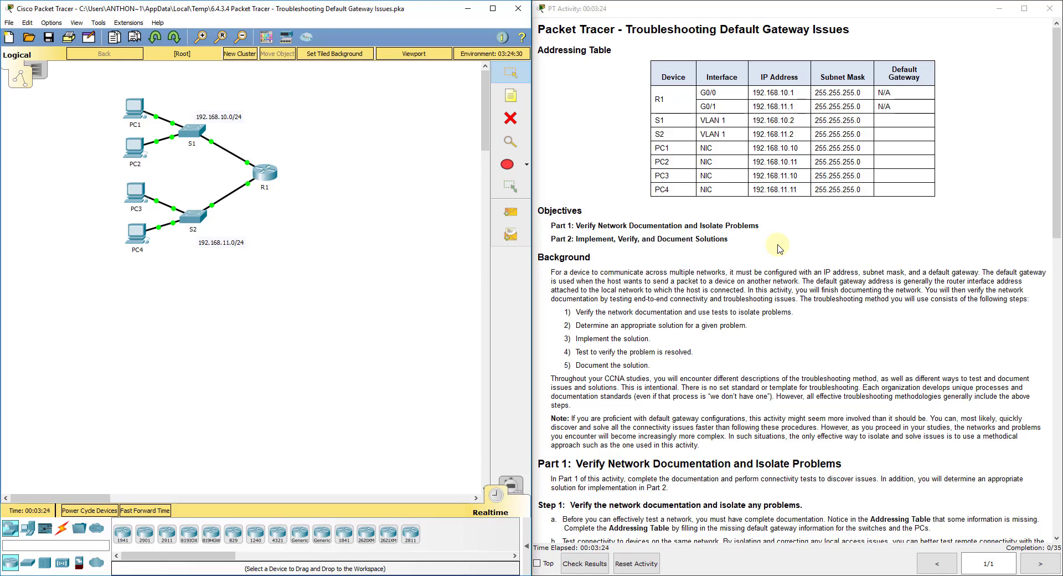
left_click(381, 170)
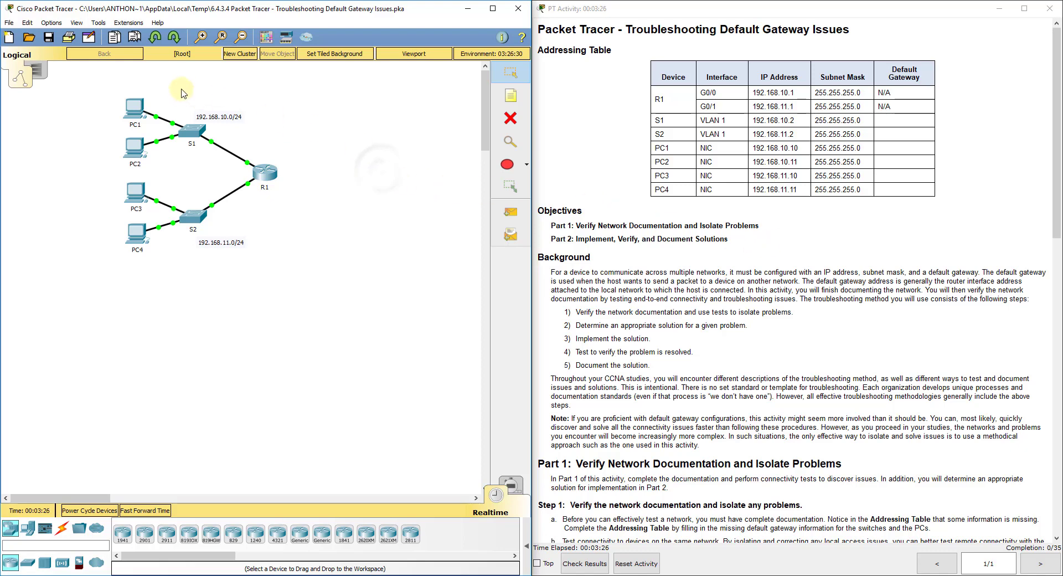
Set PC1's static IP address to 192.168.10.10 in its IP configuration, as documented in the addressing table
left_click(136, 107)
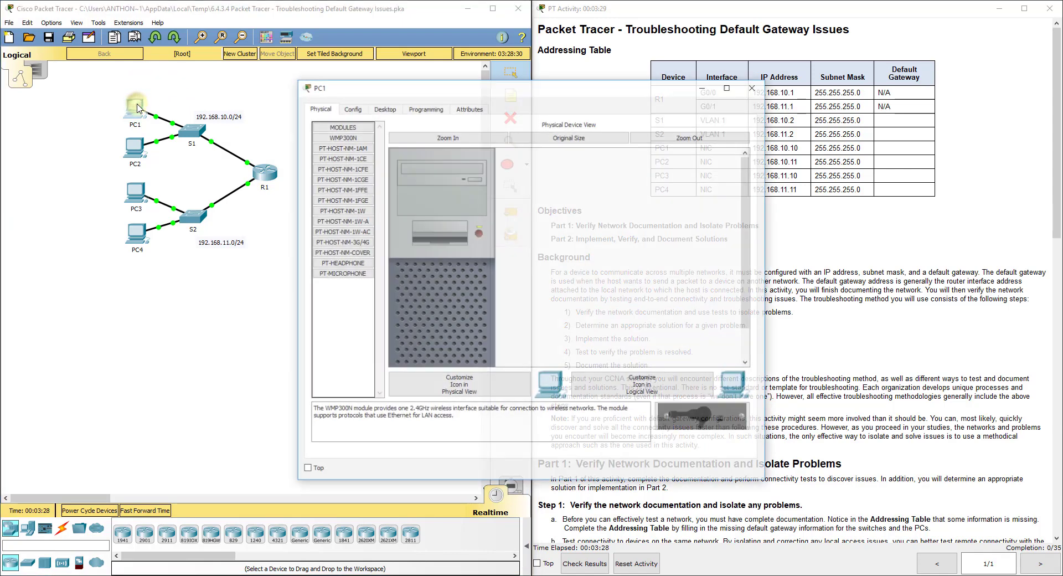
left_click(386, 108)
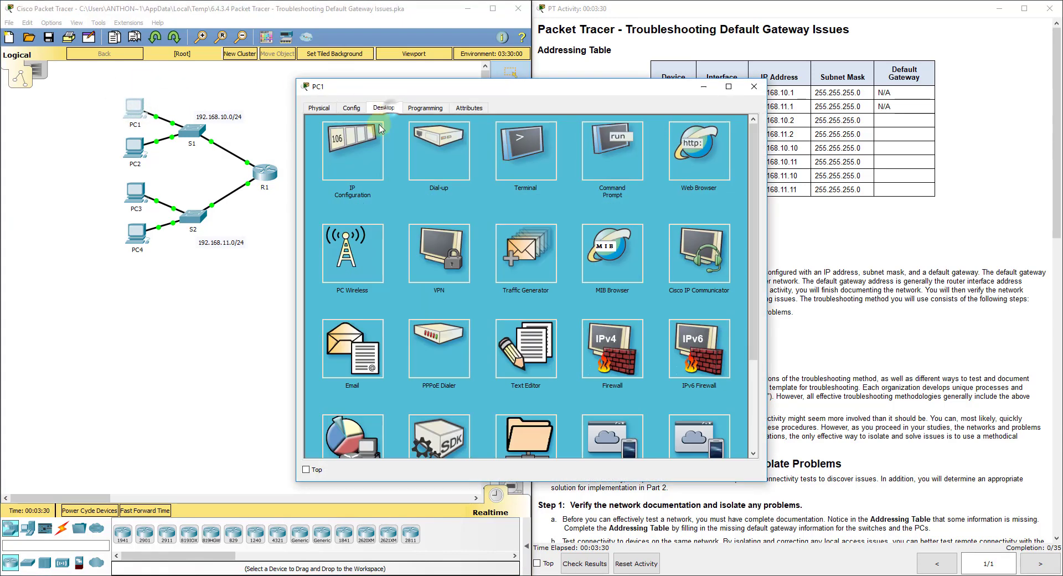
left_click(363, 156)
left_click_drag(529, 90, 406, 69)
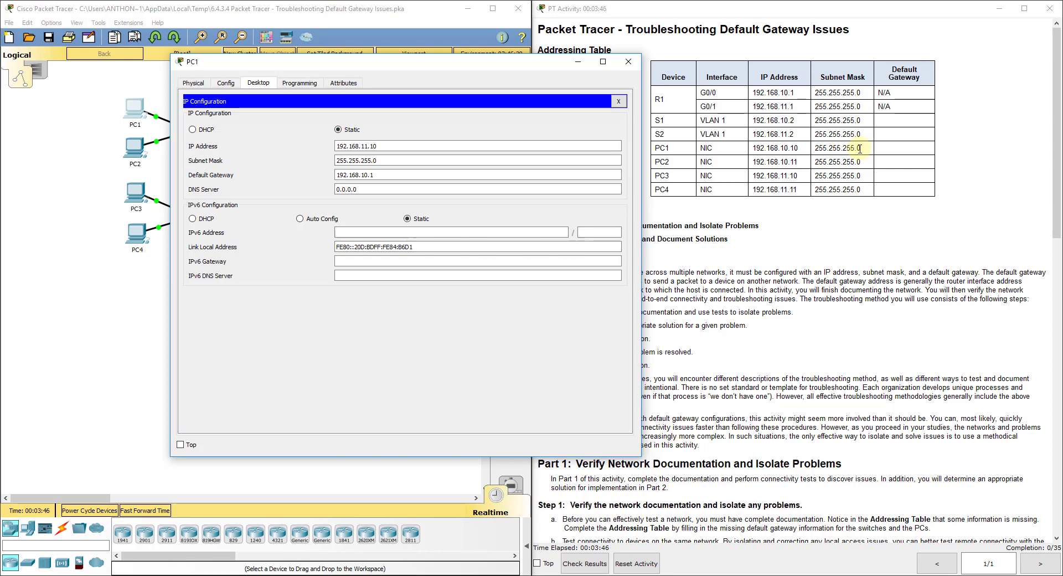
left_click(366, 146)
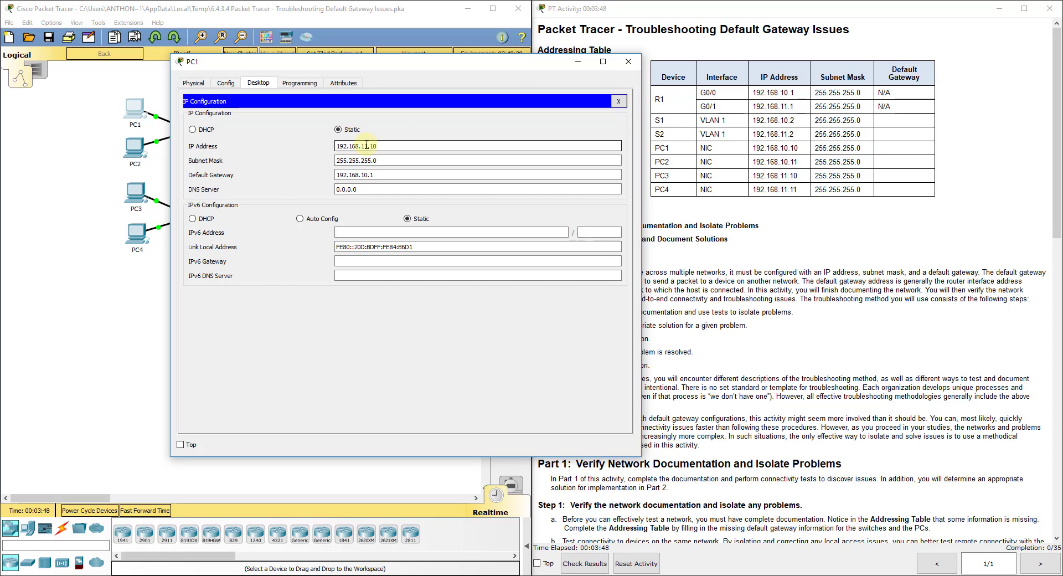
left_click_drag(365, 146, 368, 145)
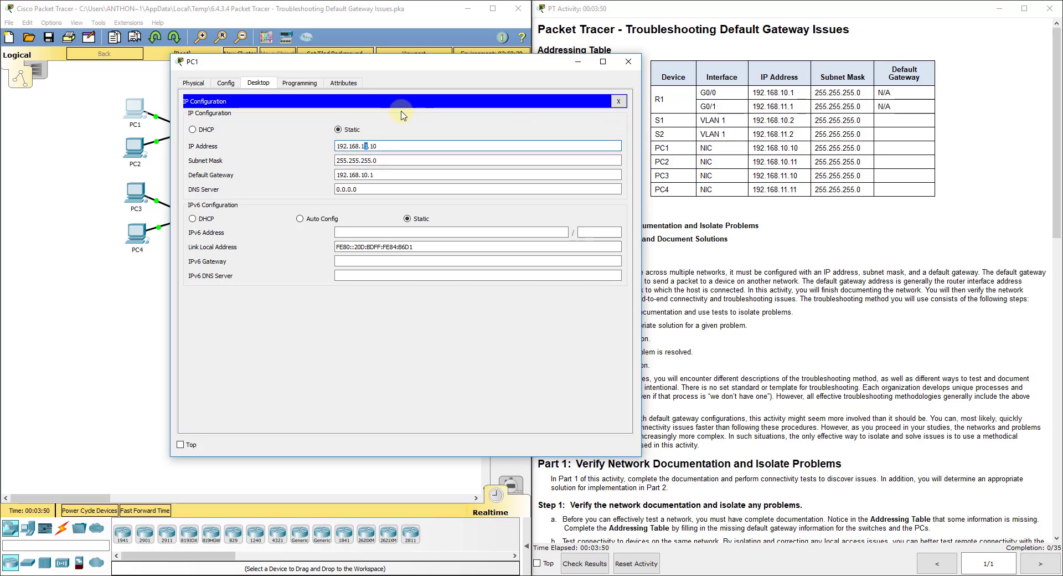
type("0")
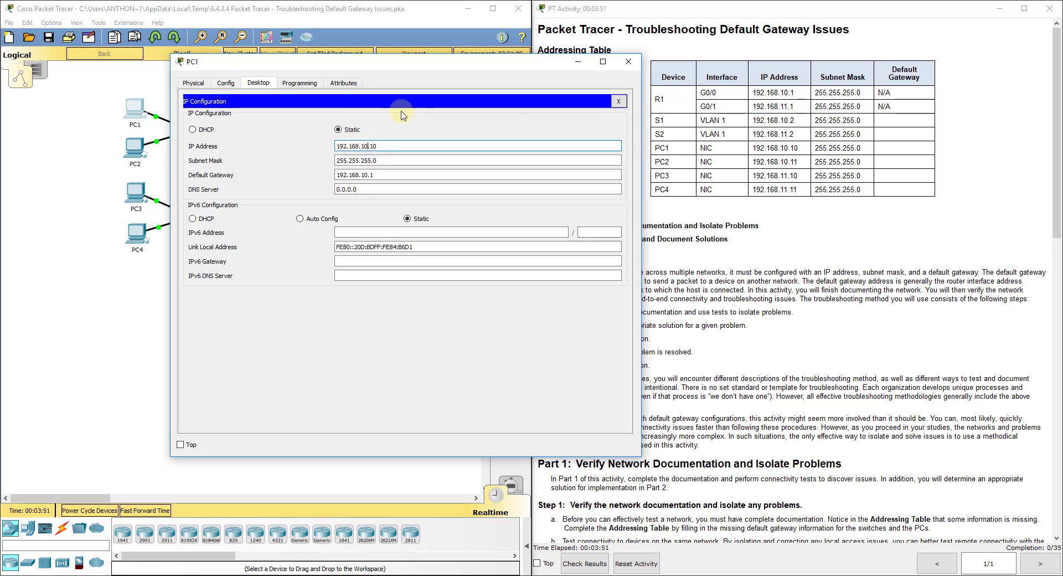
left_click(407, 160)
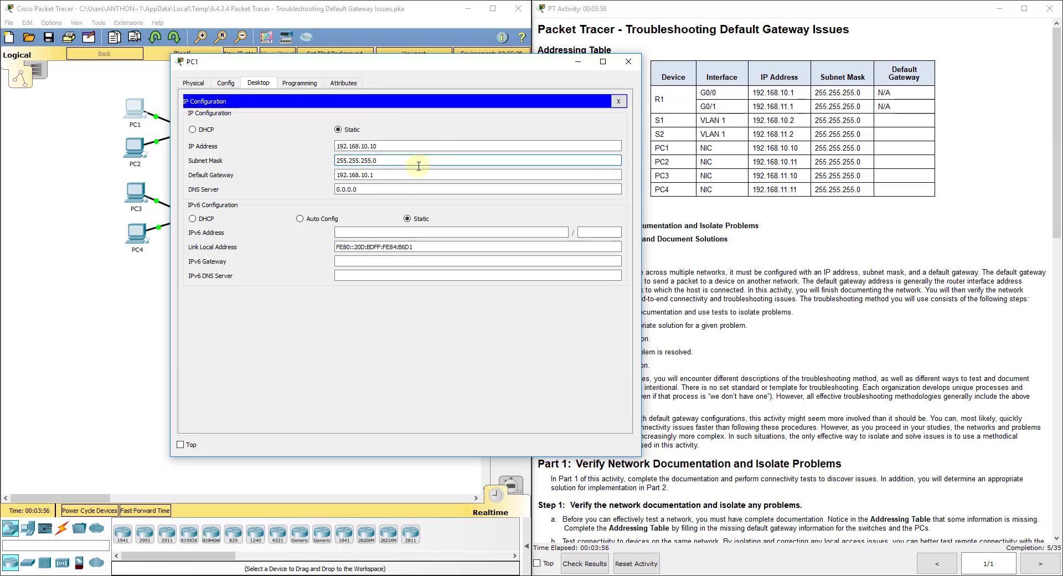
Check PC1's default gateway against the address of R1's GigabitEthernet0/0 interface, and close PC1's configuration
left_click(355, 174)
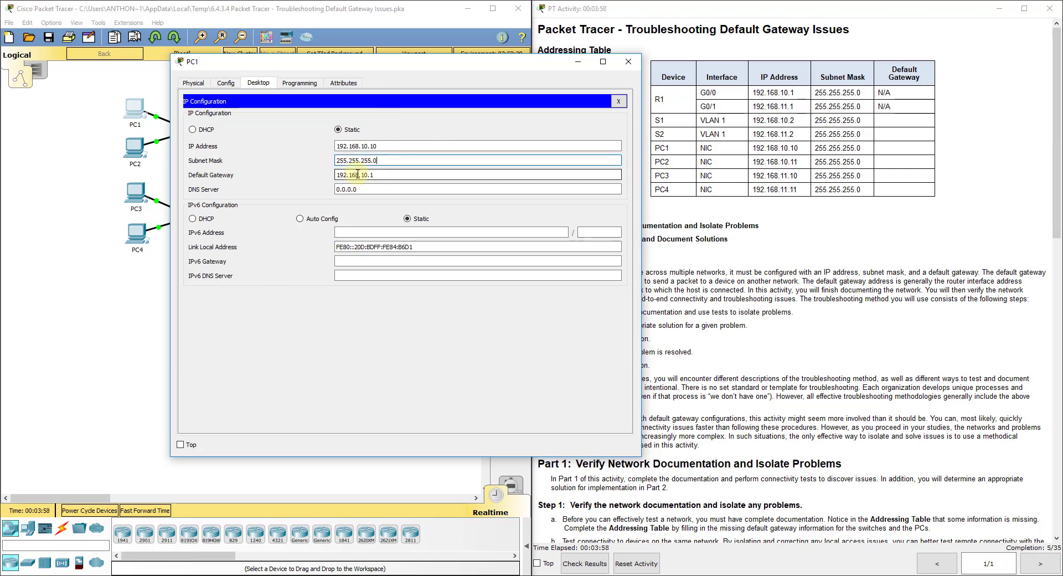
left_click(377, 173)
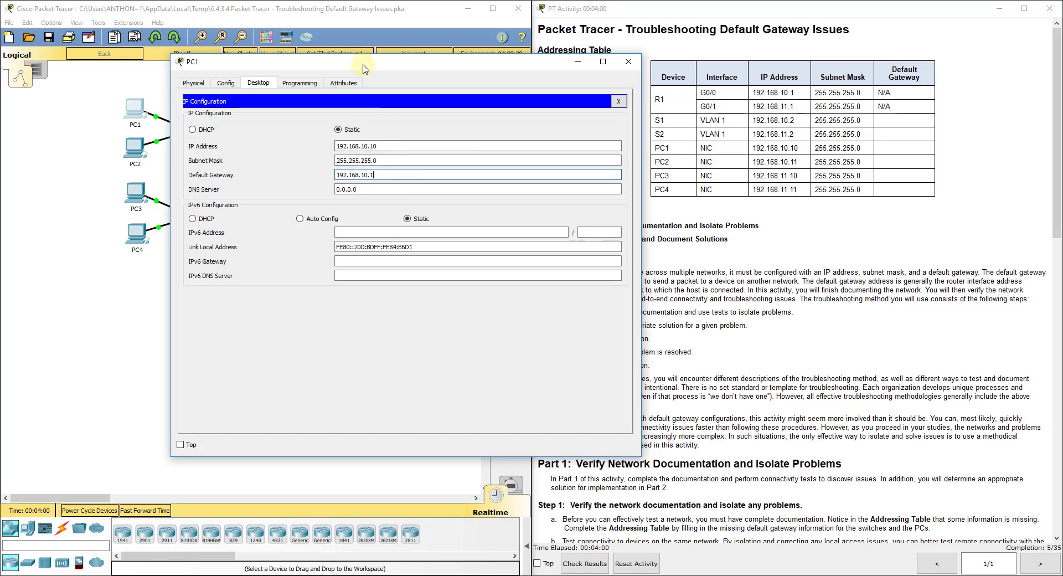
left_click_drag(365, 69, 732, 80)
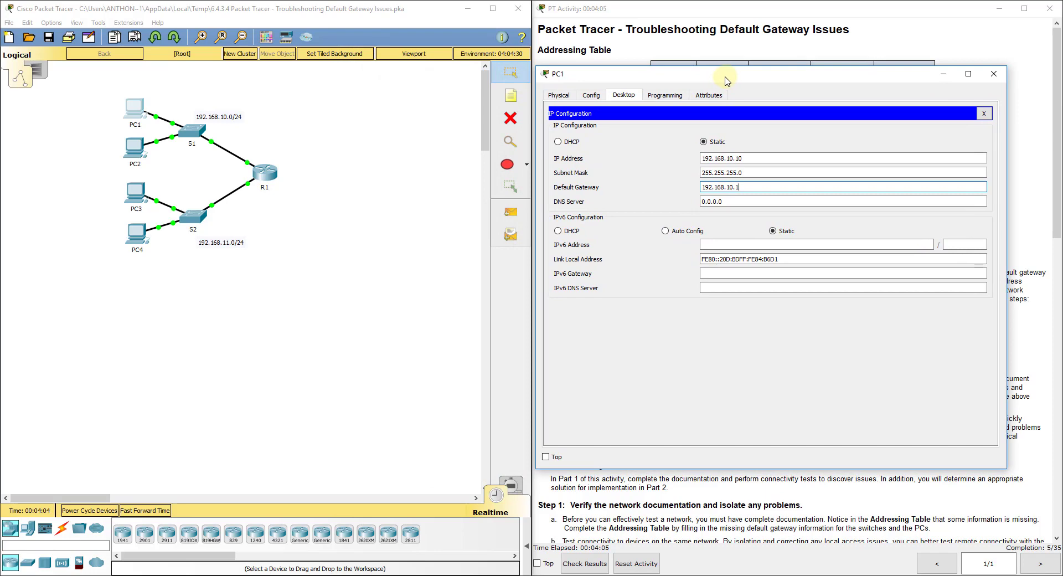
left_click(367, 123)
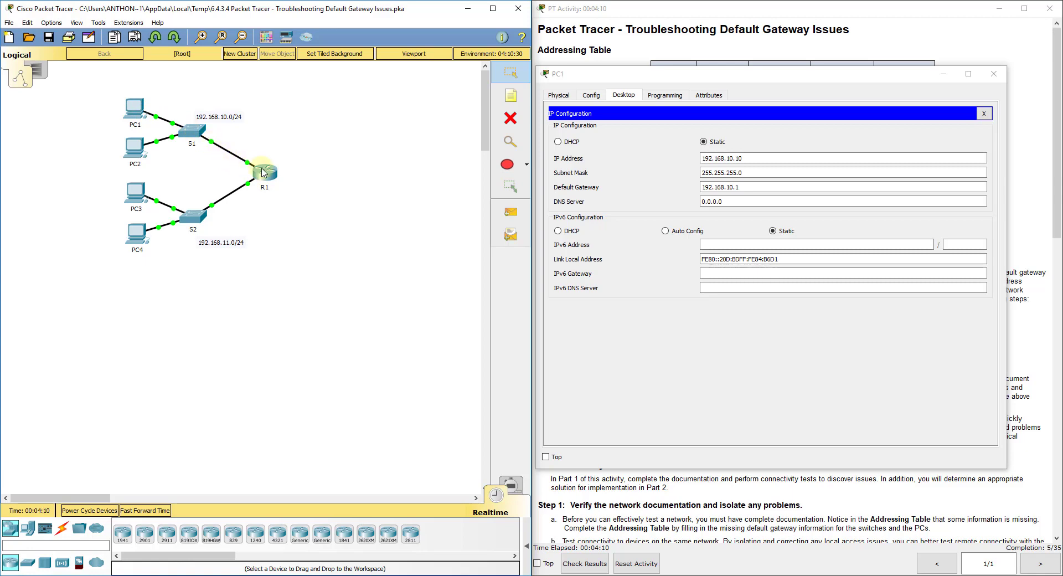
mouse_move(268, 176)
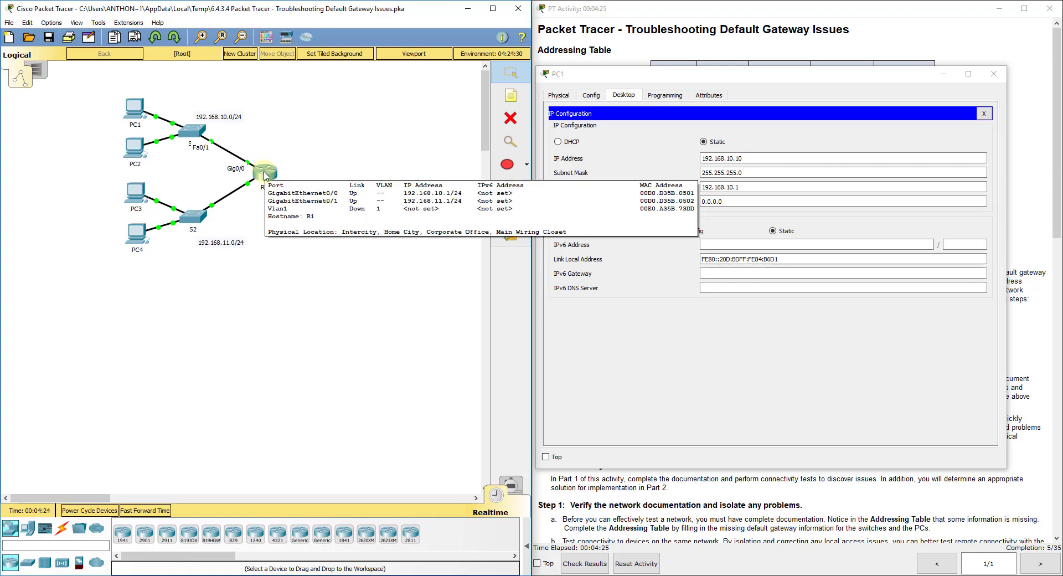
left_click(752, 188)
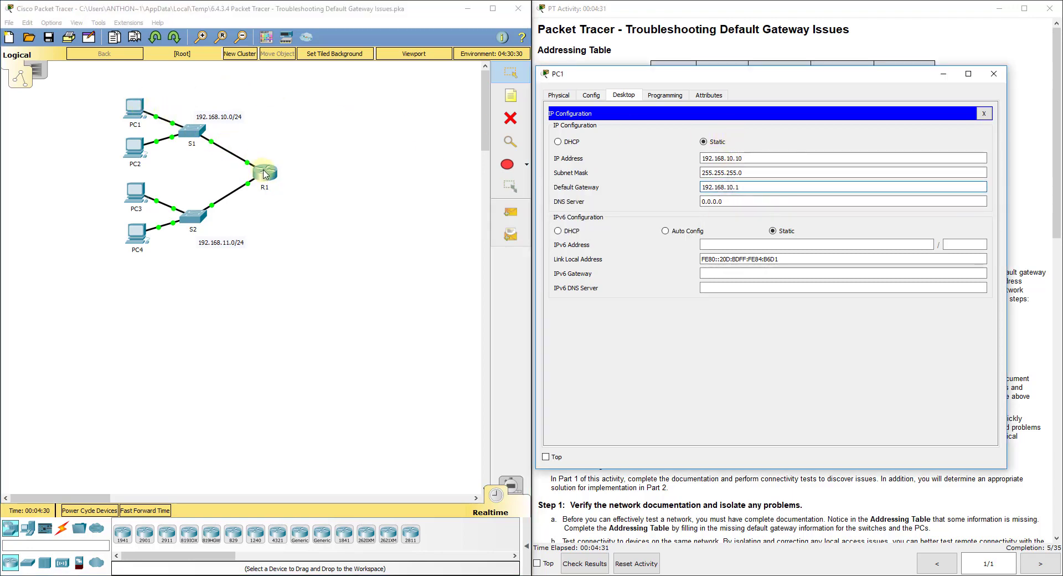
left_click(996, 76)
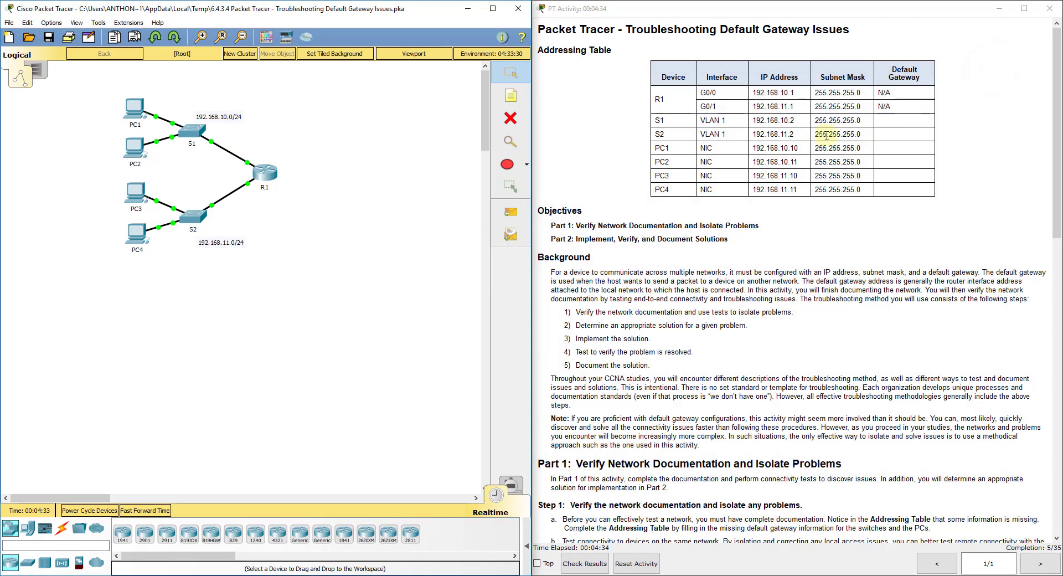
Check PC2's IP address, subnet mask and default gateway against the addressing table, and close its configuration
left_click(147, 167)
left_click(384, 108)
left_click(360, 139)
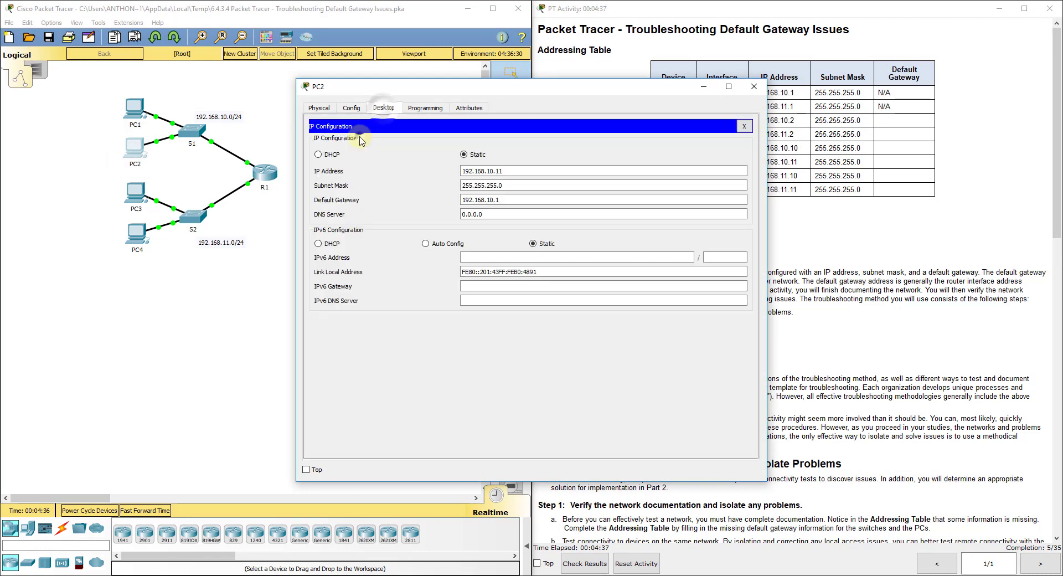
left_click_drag(560, 93, 440, 79)
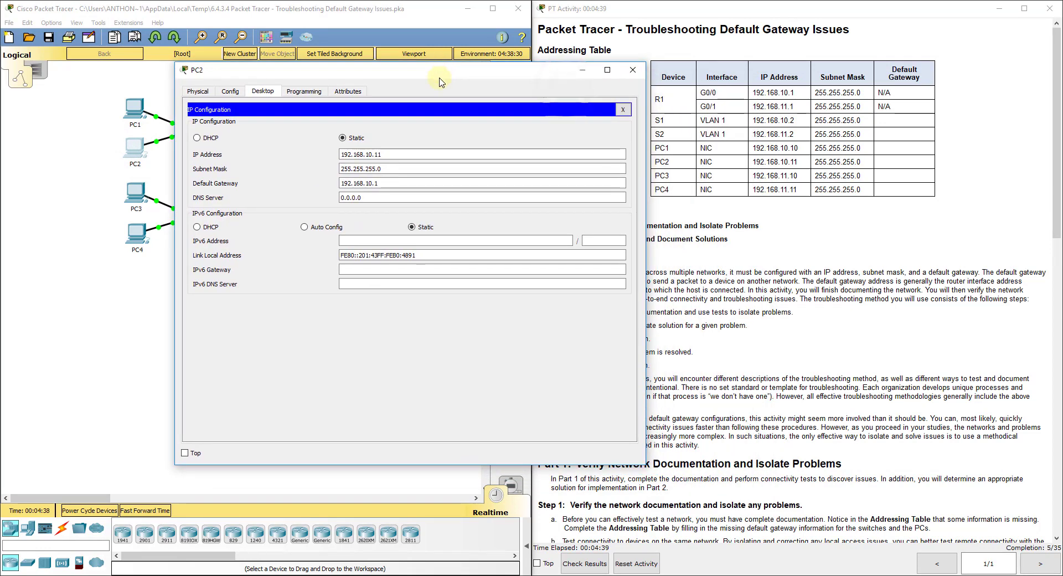
left_click(379, 155)
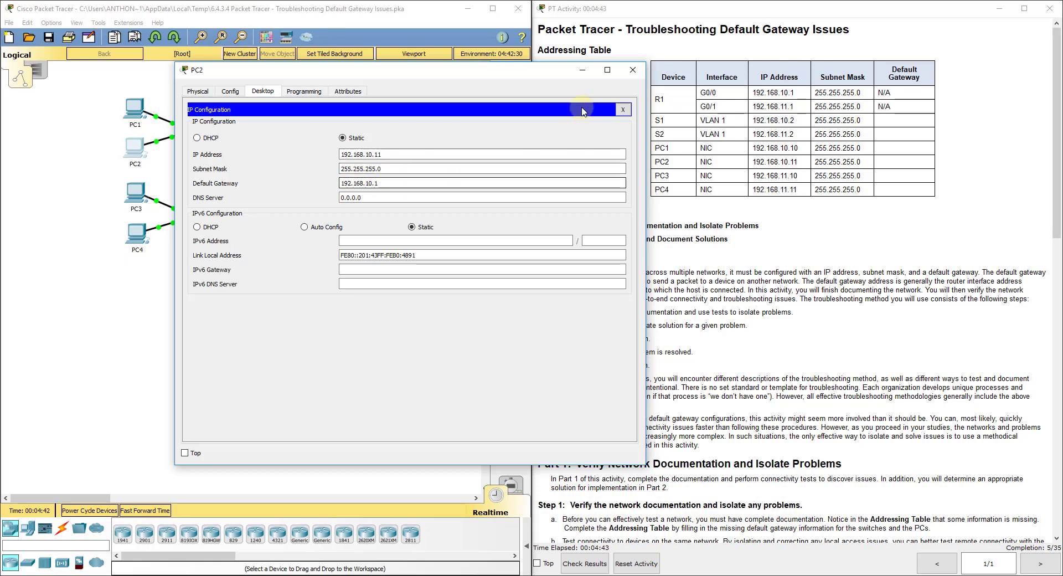
left_click(632, 70)
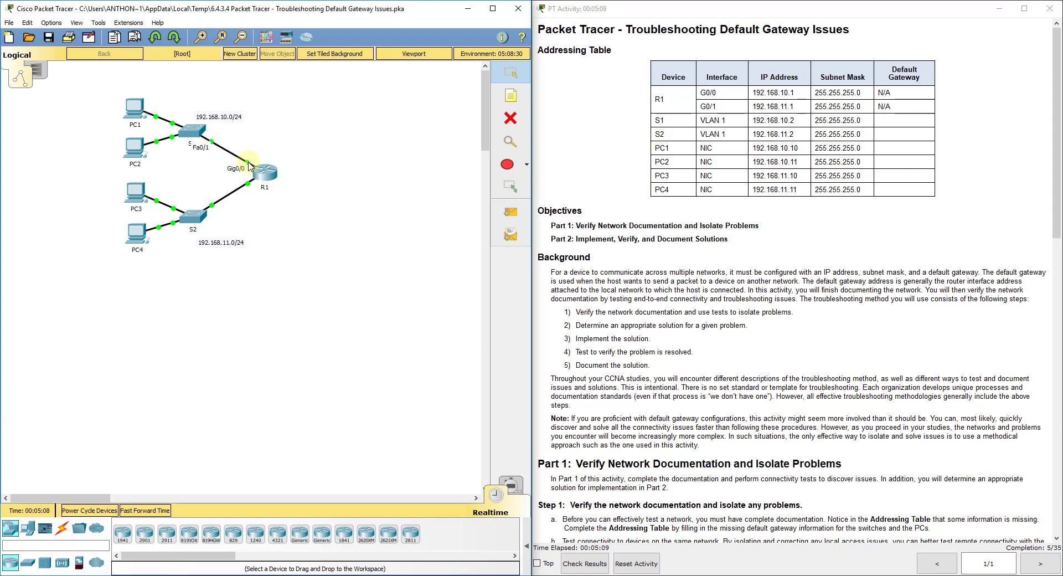
Check R1's interface addresses, compare PC3's IP address, subnet mask and default gateway with the addressing table, and close PC3's configuration
left_click(279, 129)
left_click(291, 197)
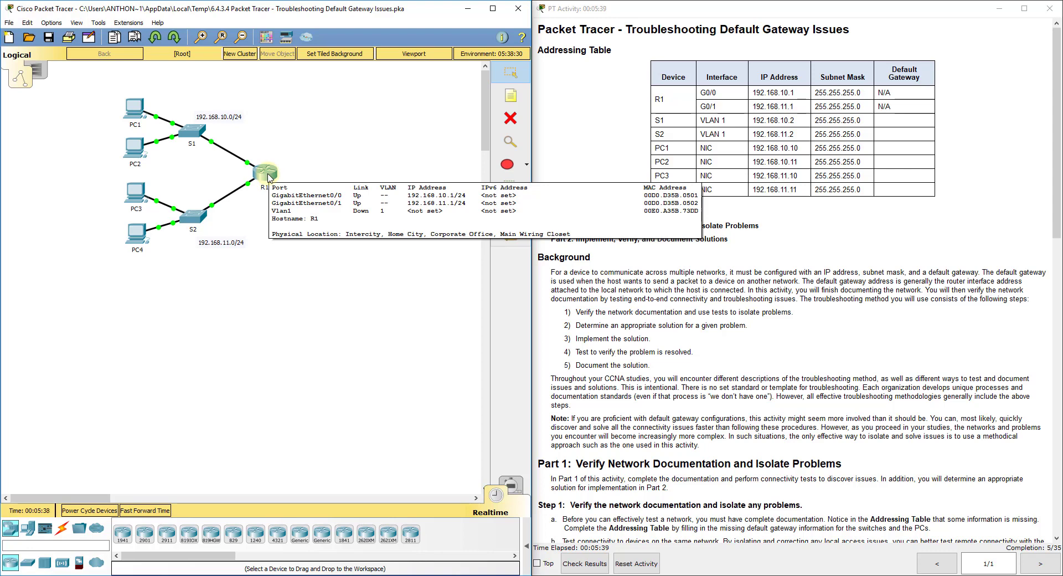
left_click(137, 193)
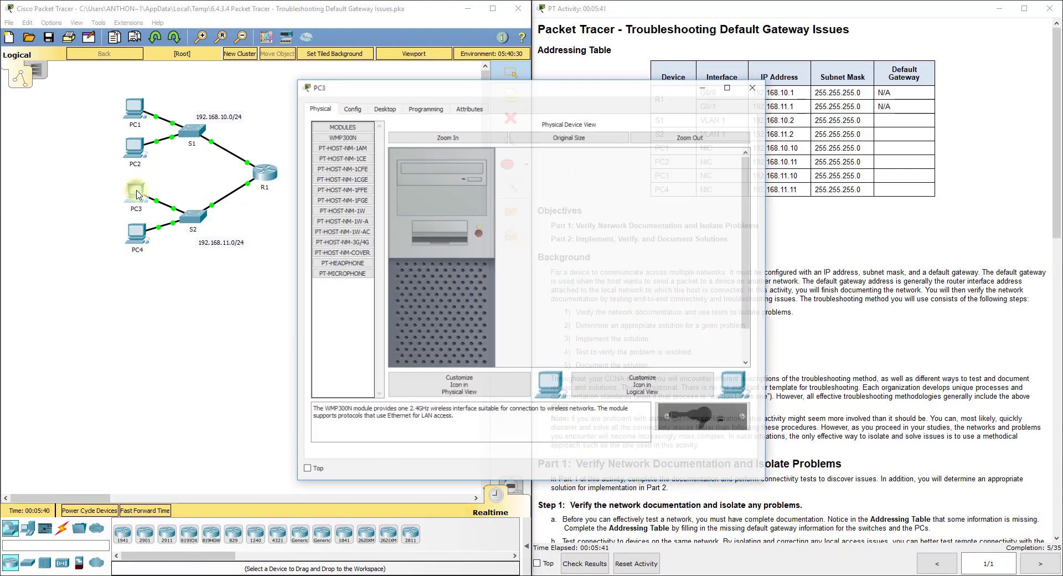
left_click(385, 109)
left_click(350, 149)
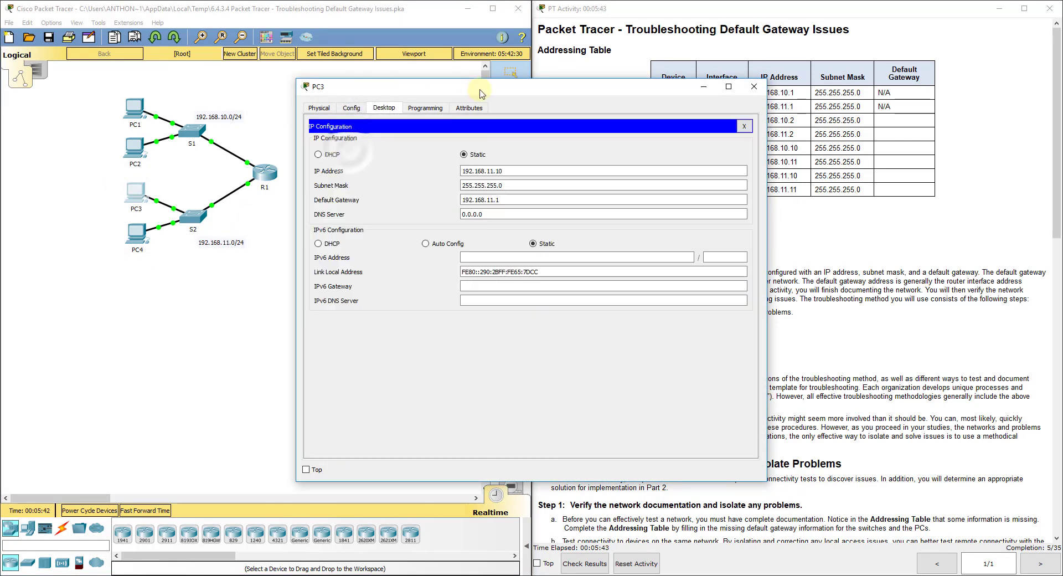
left_click_drag(479, 93, 337, 65)
left_click(354, 143)
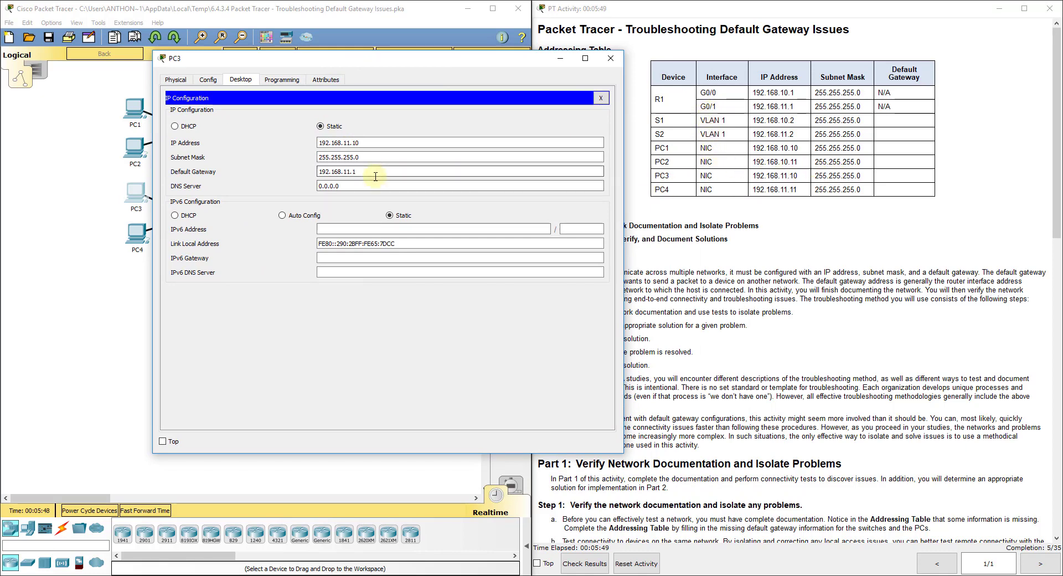
left_click(363, 160)
left_click(367, 170)
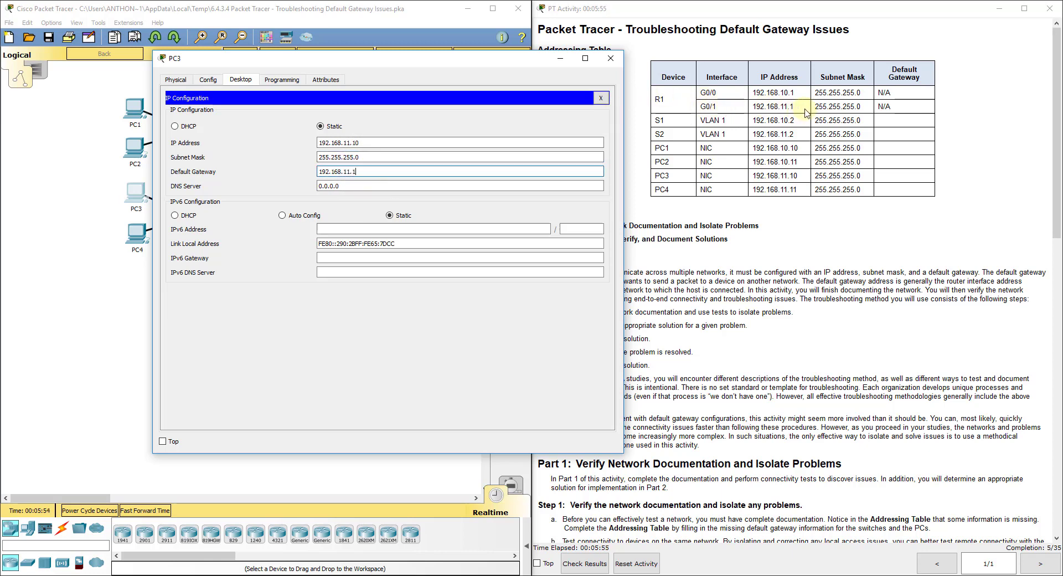
left_click_drag(512, 63, 773, 66)
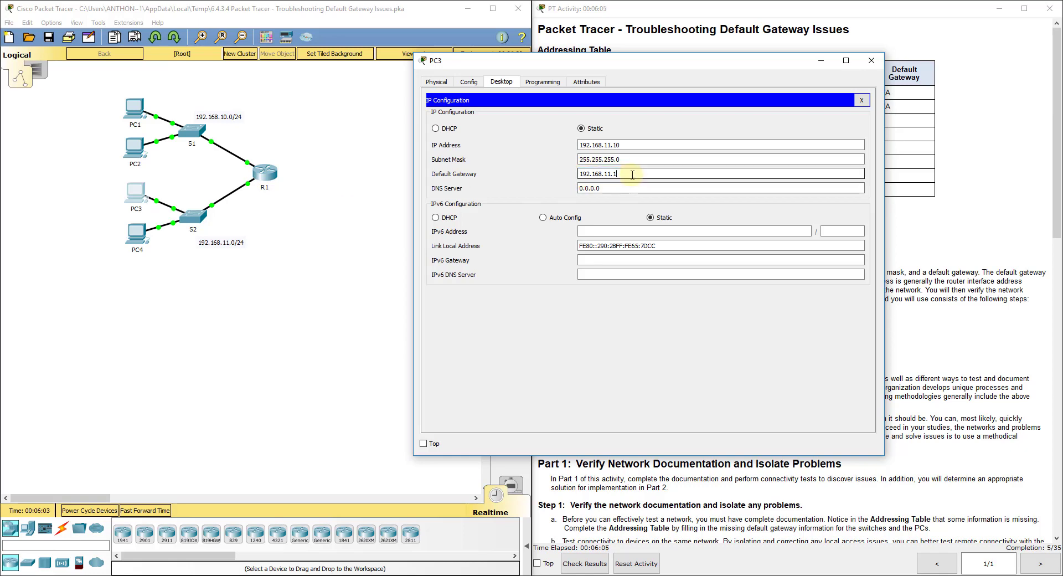
left_click(872, 60)
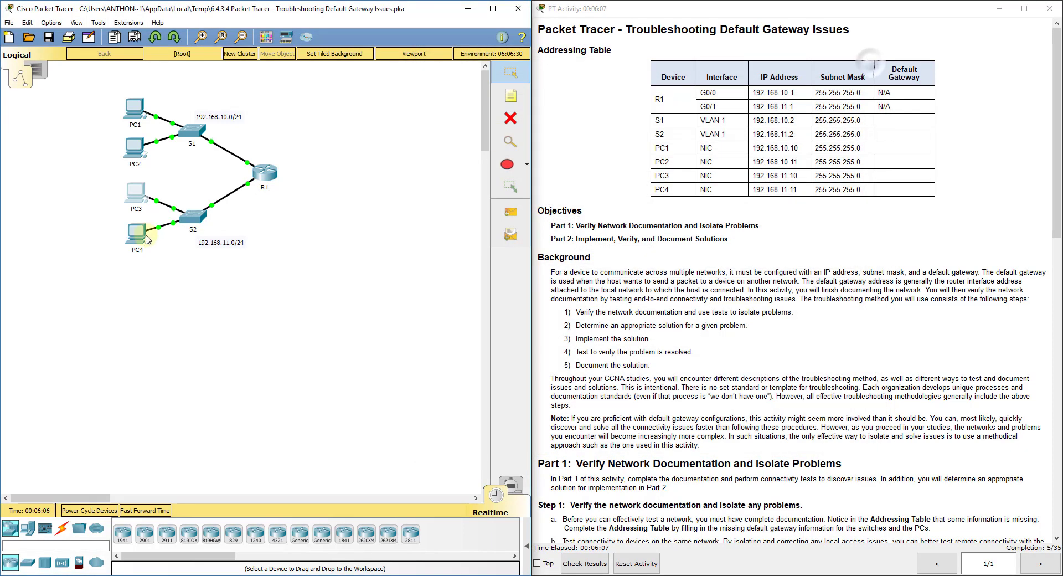
Check PC4's IP configuration against the addressing table, make its default gateway 192.168.11.1, and close the configuration
left_click(139, 241)
left_click(383, 108)
left_click(365, 149)
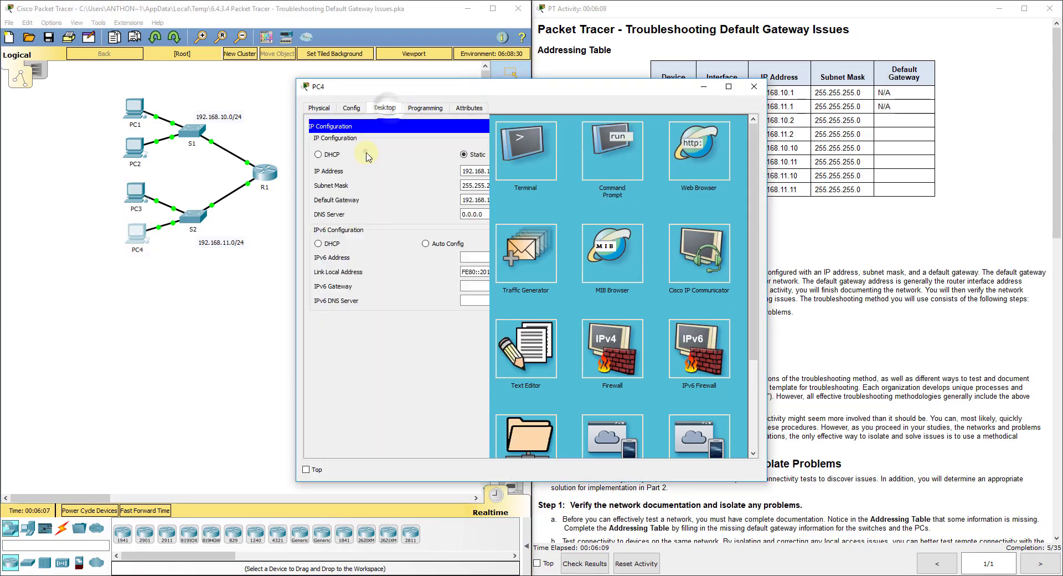
left_click_drag(552, 87, 416, 65)
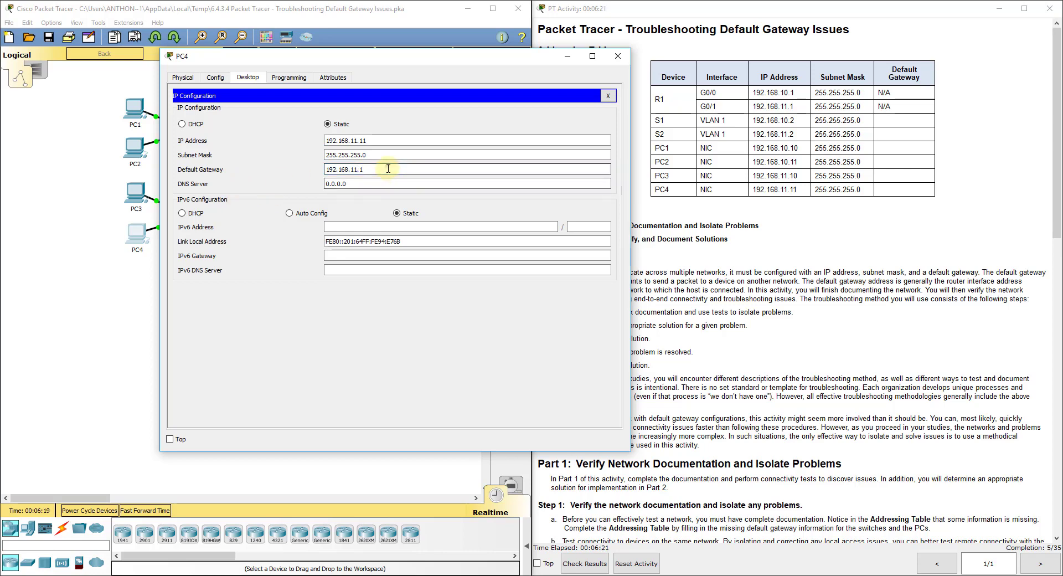
left_click(619, 57)
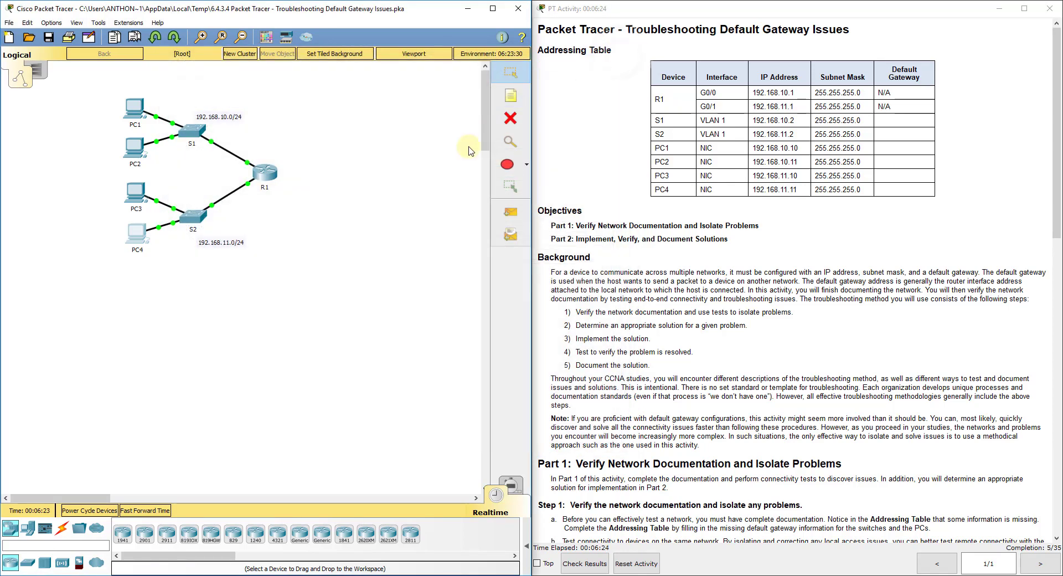
Send a simple PDU from PC1 to R1 and show the list of PDU results
left_click(334, 201)
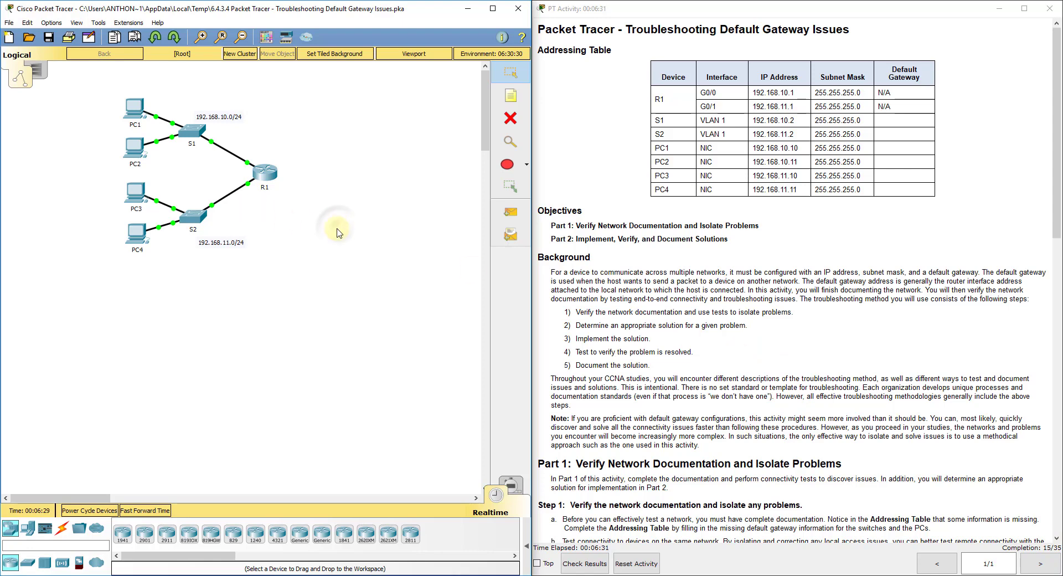
scroll(685, 419, "down", 5)
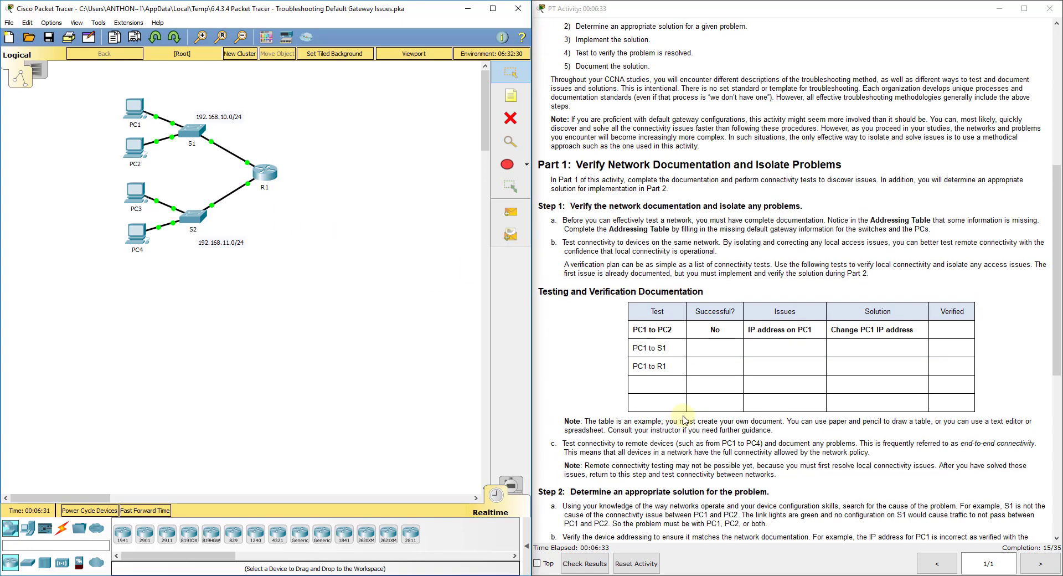
scroll(674, 423, "down", 5)
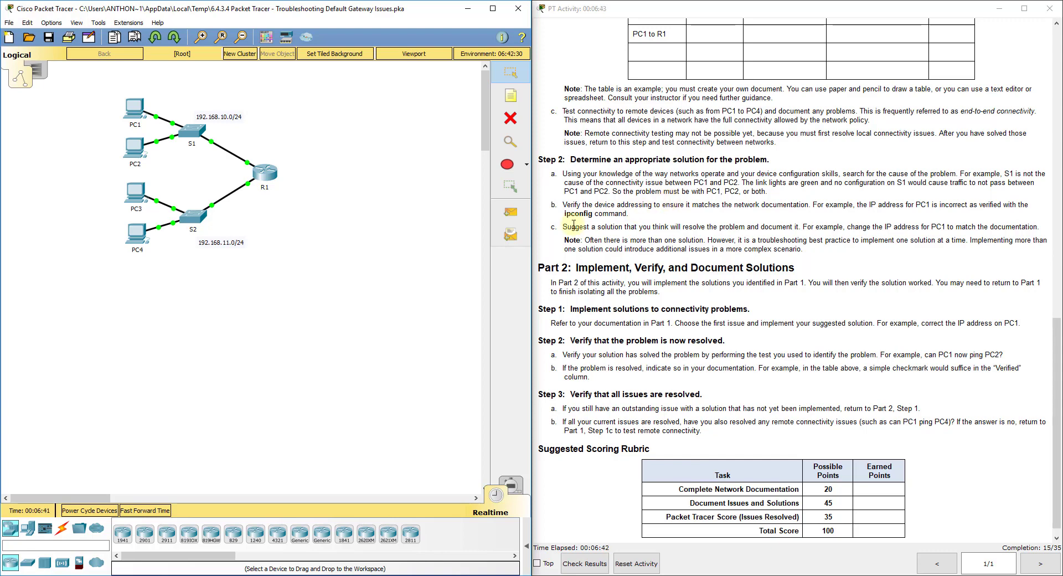
left_click(511, 212)
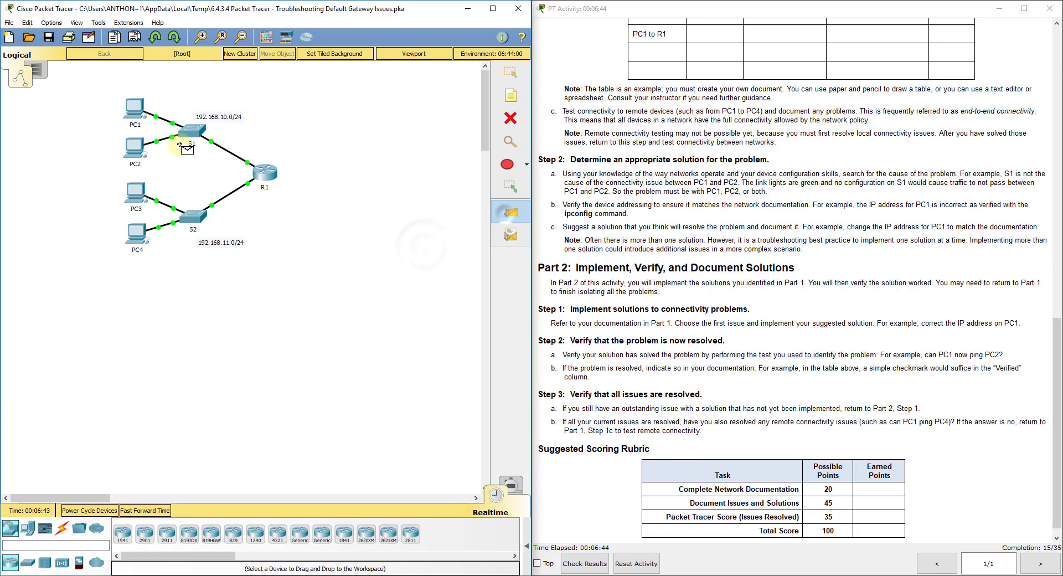
left_click(137, 103)
left_click(264, 173)
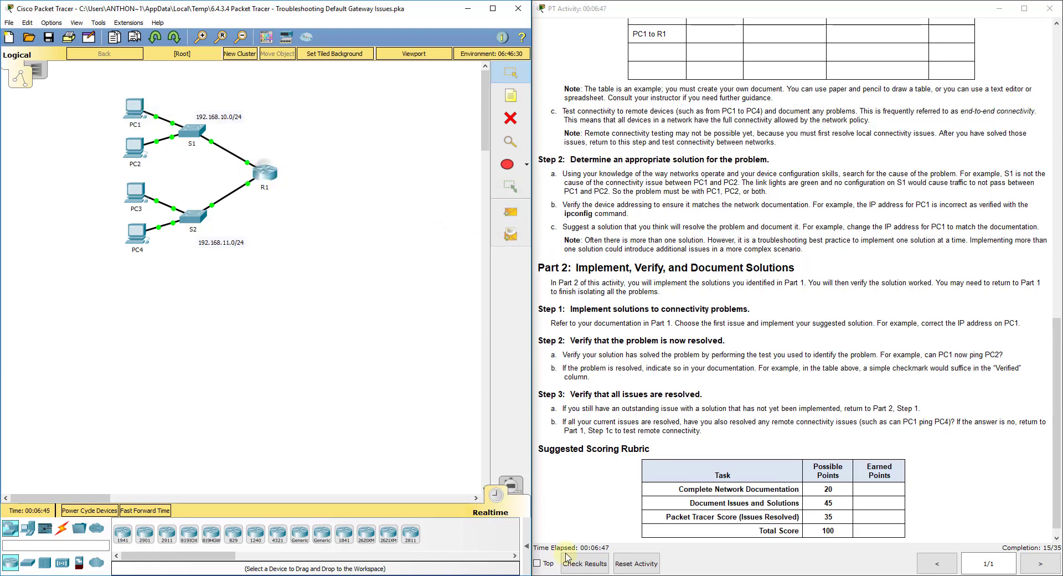
left_click(526, 545)
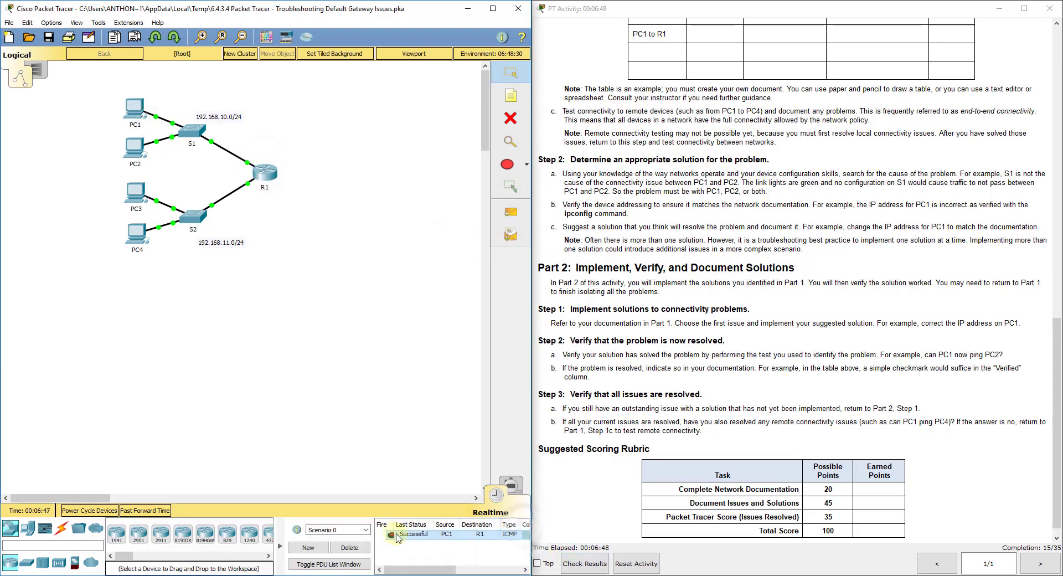
Test connectivity to R1 with simple PDUs from PC2, PC3 and PC4, and delete the test scenario
left_click(511, 212)
left_click(134, 147)
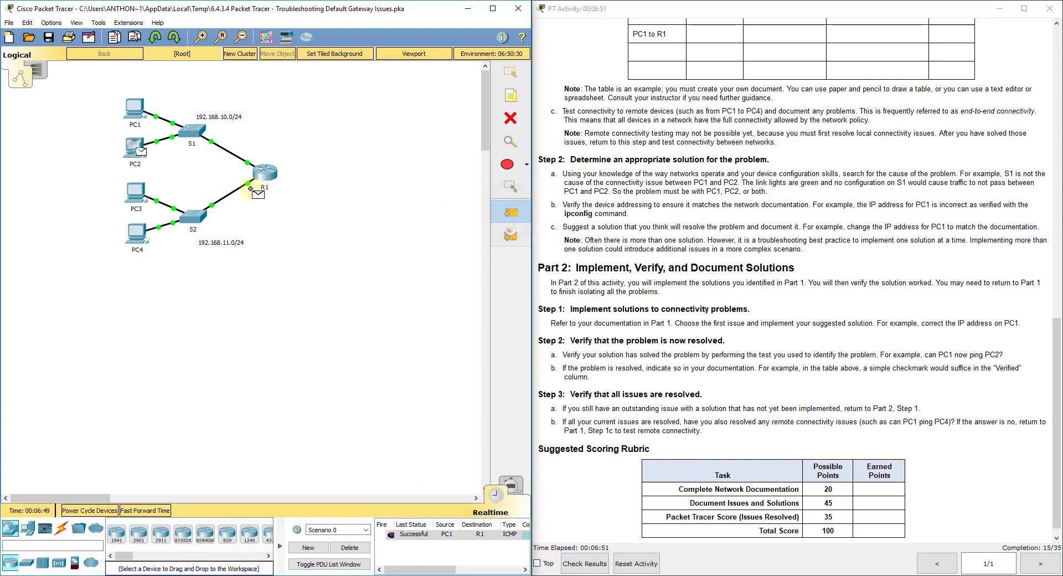
left_click(263, 173)
left_click(511, 212)
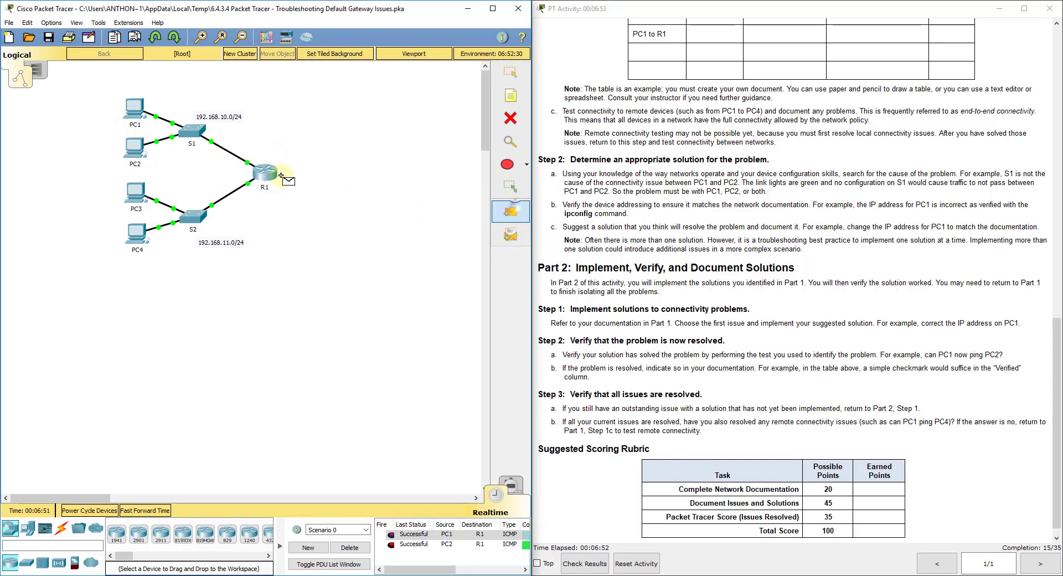
left_click(135, 192)
left_click(264, 173)
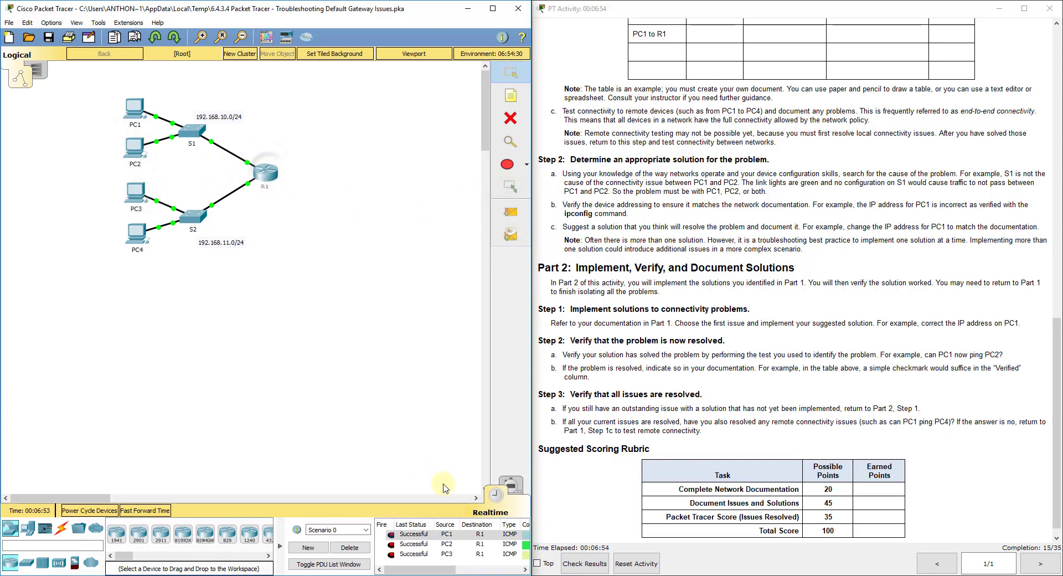
left_click(510, 212)
left_click(136, 233)
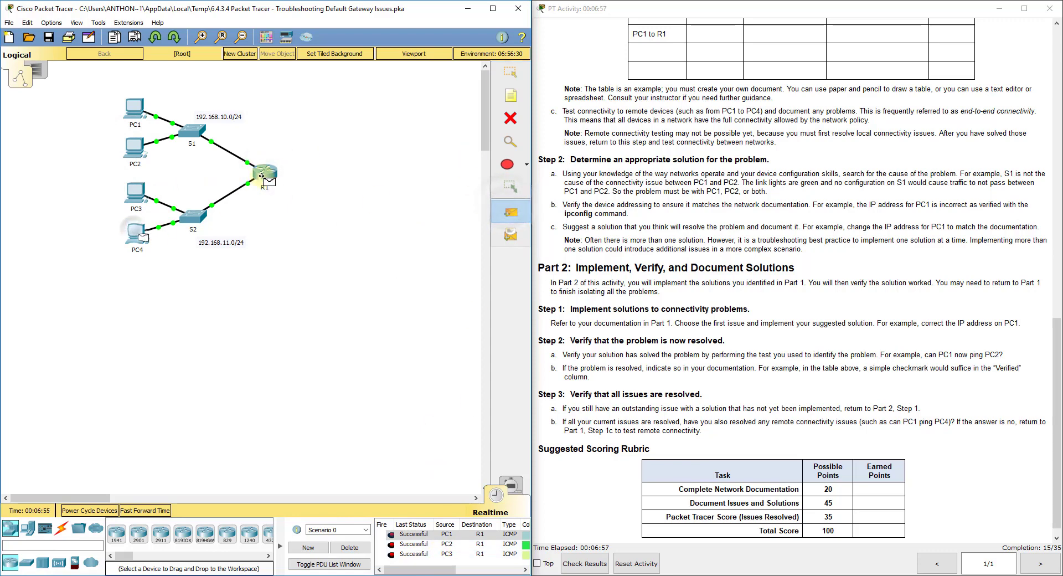
left_click(261, 176)
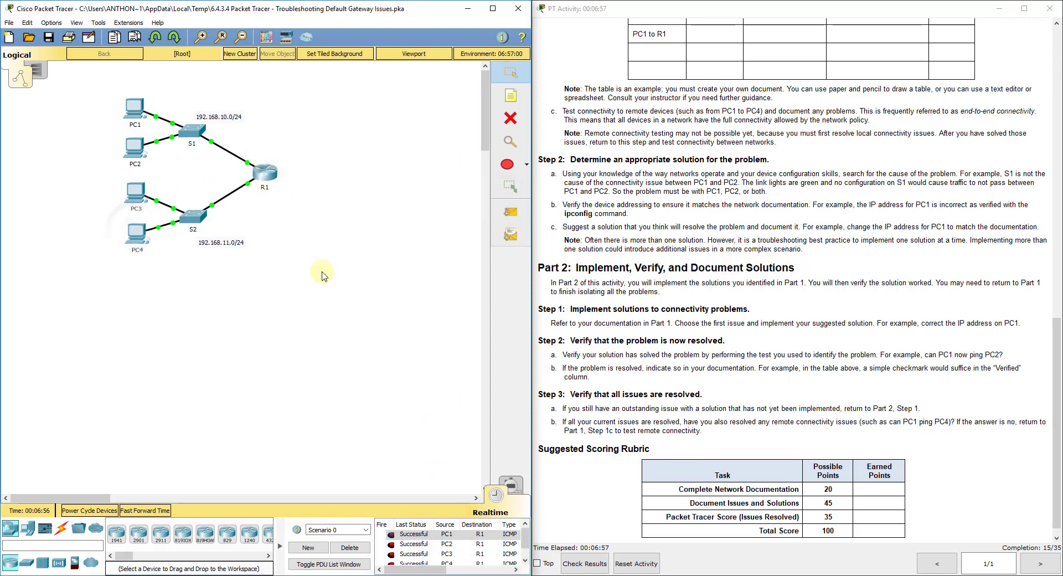
left_click(364, 548)
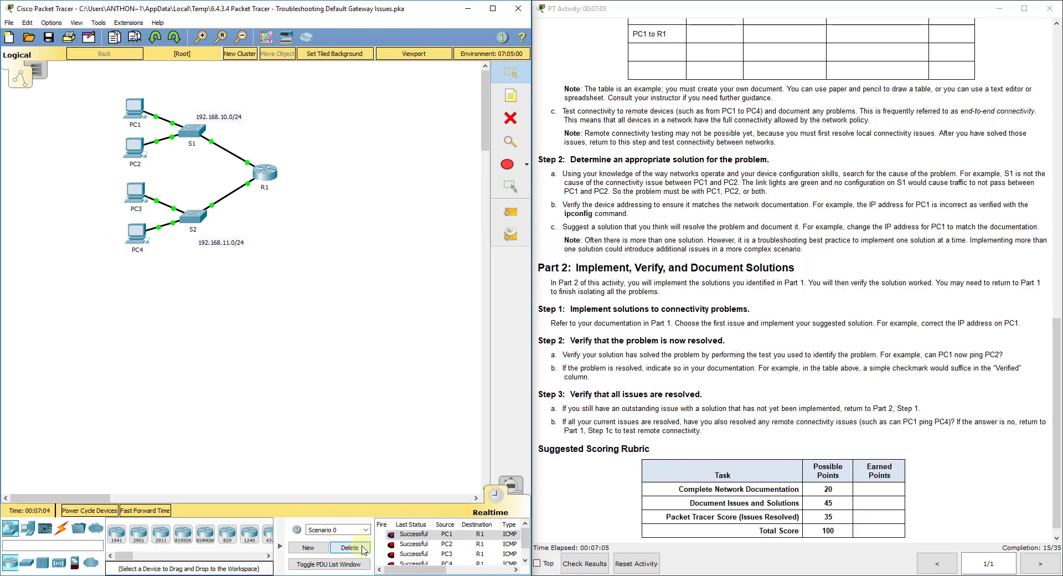
Test remote connectivity with simple PDUs from PC1 to PC3 and PC1 to PC4, and delete the scenario
left_click(507, 217)
left_click(134, 108)
left_click(133, 194)
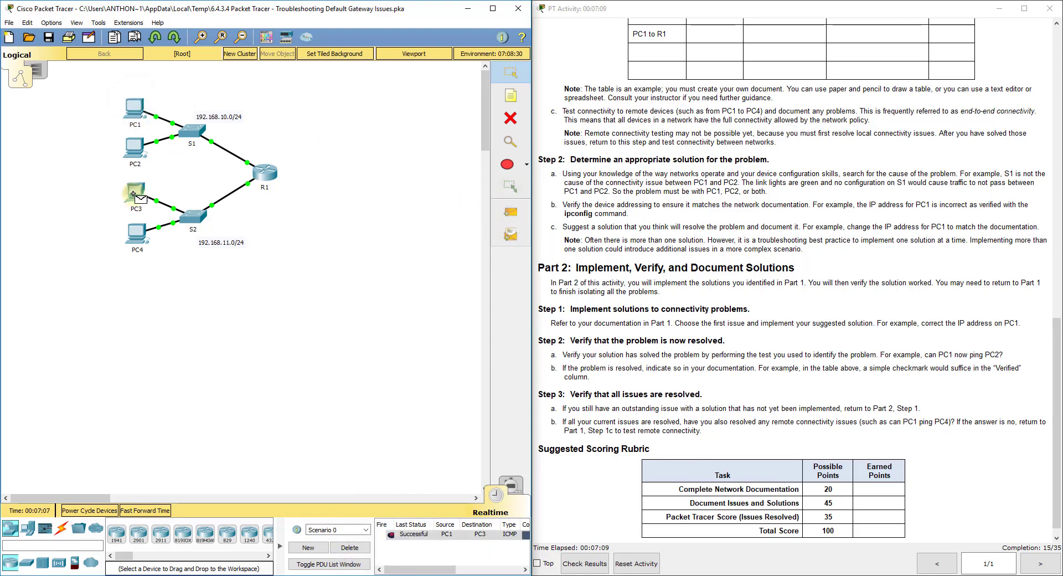
left_click(511, 211)
left_click(134, 108)
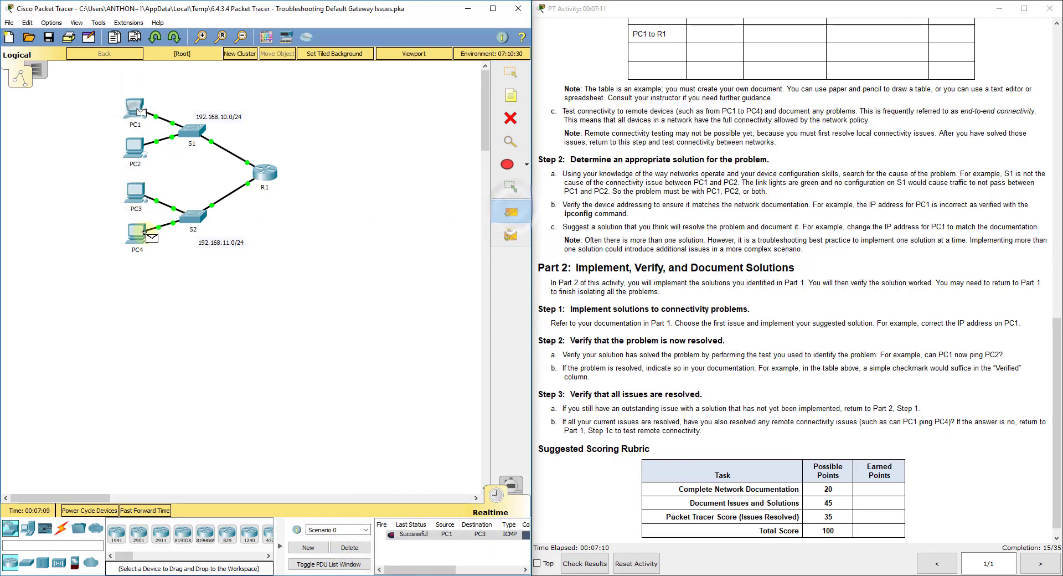
left_click(144, 232)
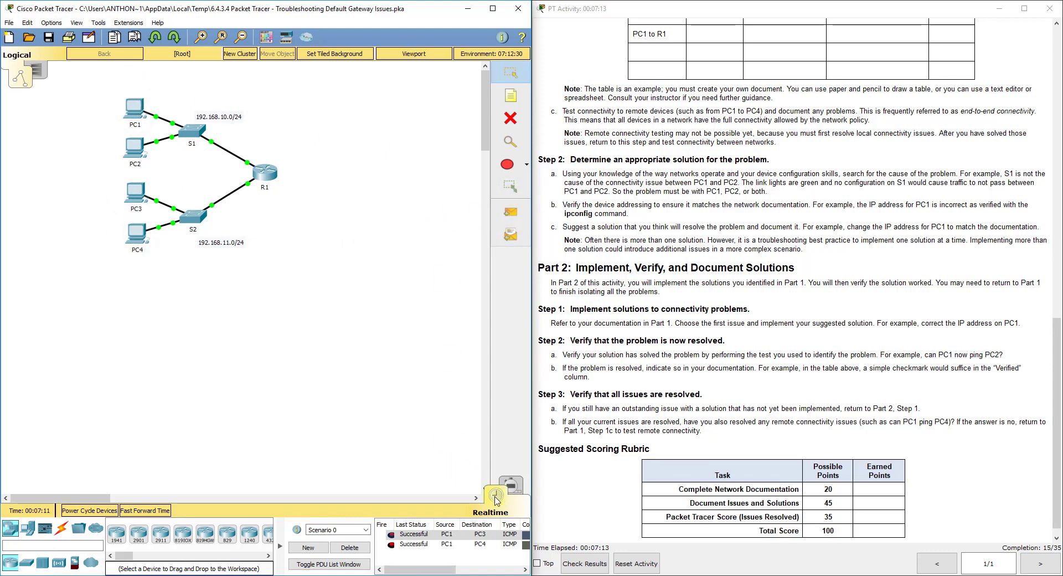
left_click(350, 547)
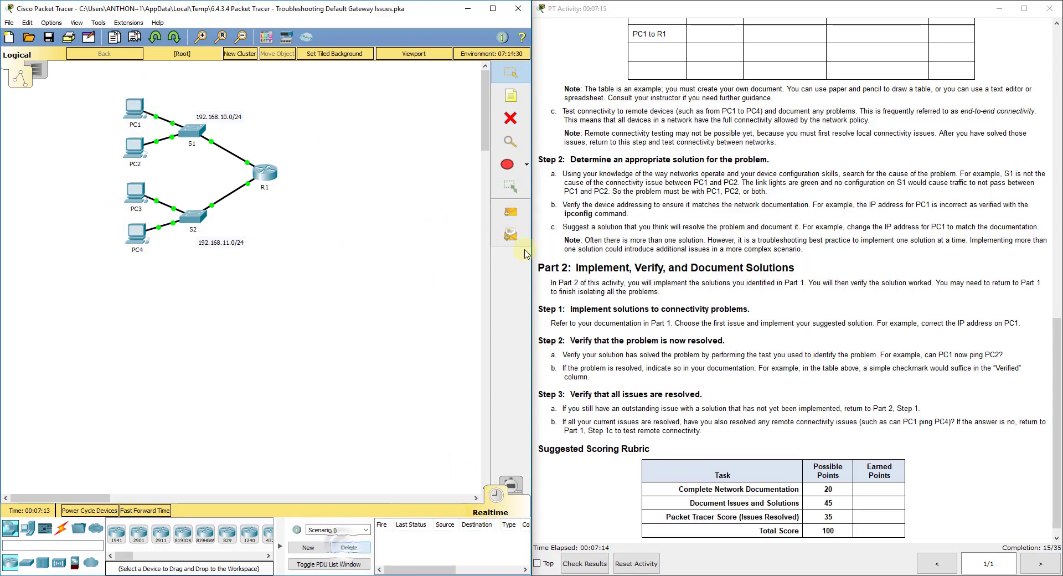
Test remote connectivity with simple PDUs from PC2 to PC3 and PC2 to PC4, and delete the scenario
left_click(511, 211)
left_click(134, 147)
left_click(135, 192)
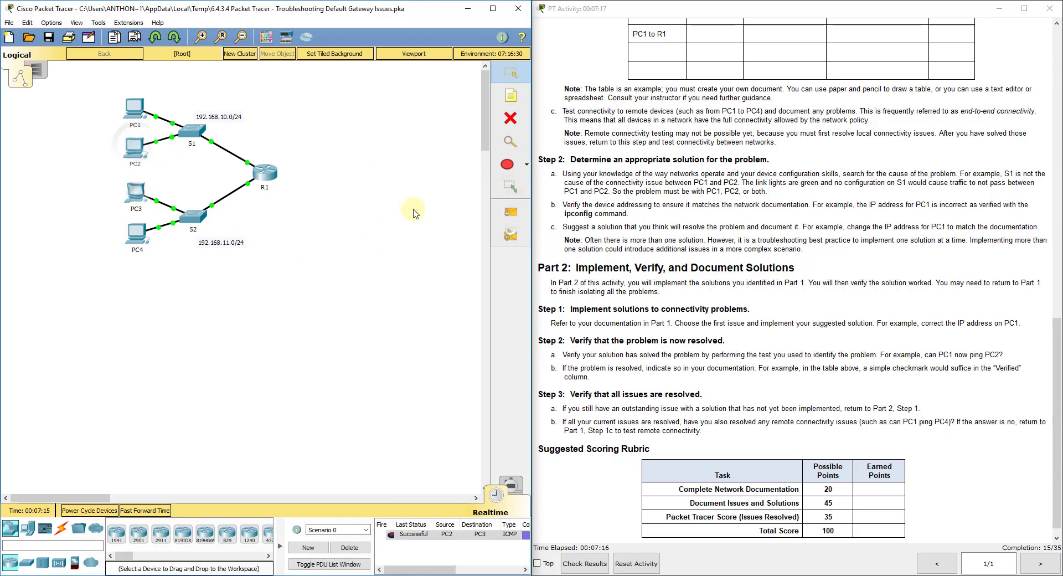
left_click(511, 211)
left_click(135, 146)
left_click(137, 233)
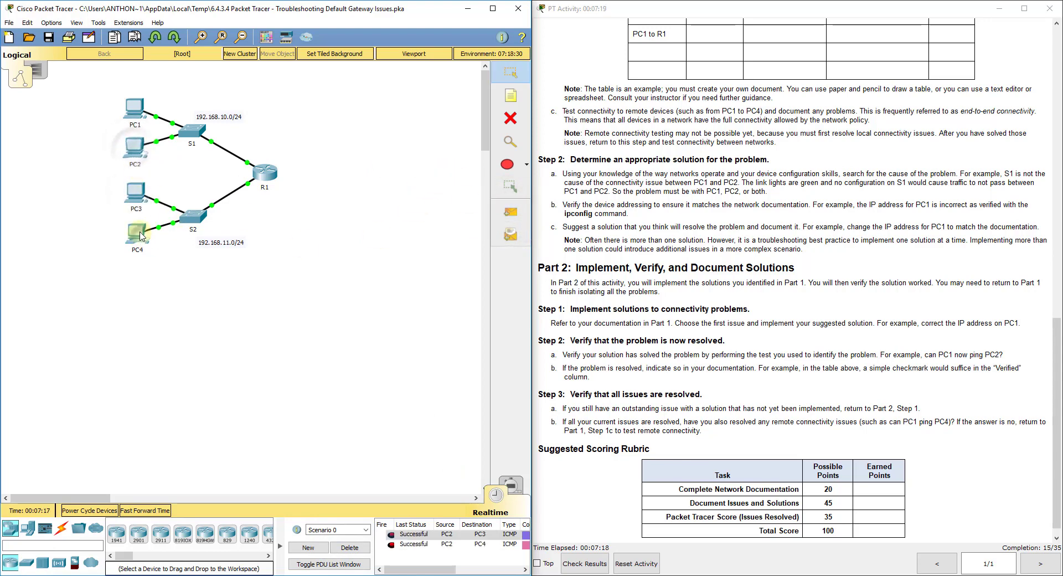
left_click(349, 547)
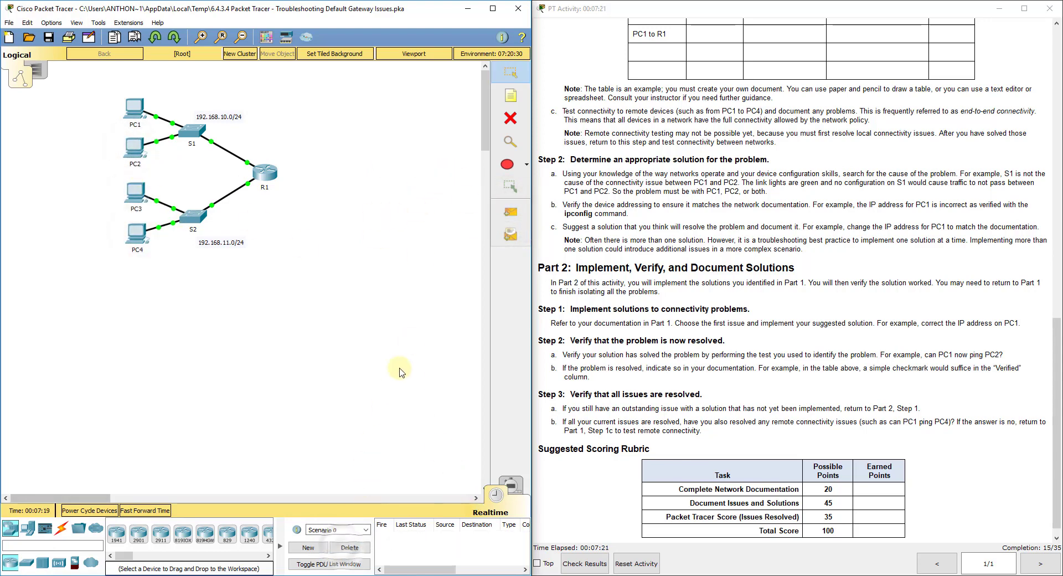
Send simple PDUs from PC4 to PC1 and from PC4 to PC2
left_click(511, 211)
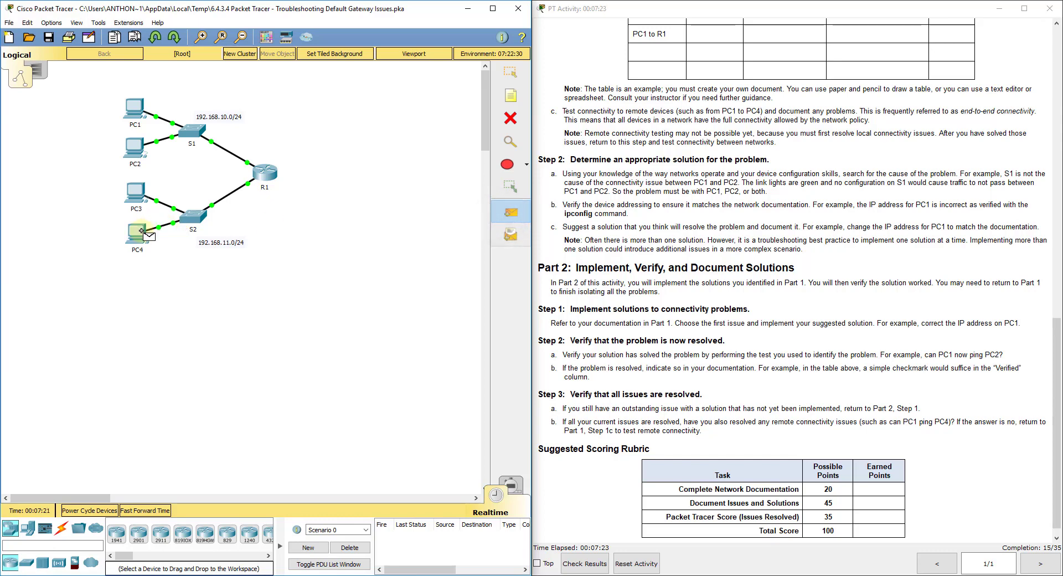
left_click(139, 231)
left_click(135, 108)
left_click(511, 211)
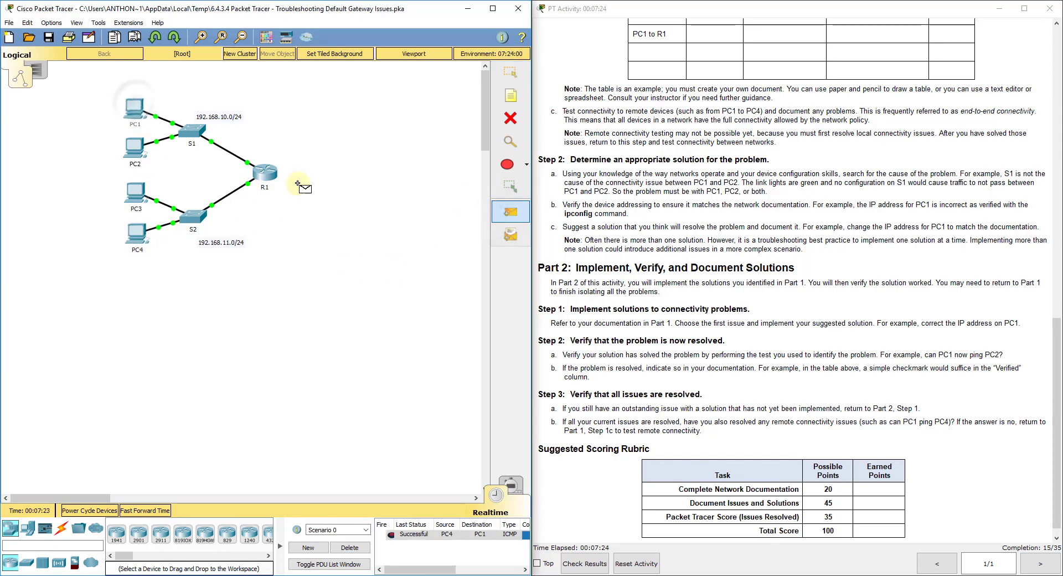
left_click(137, 229)
left_click(135, 146)
Send simple PDUs from PC3 to PC2 and from PC3 to PC1, and delete the test scenario
left_click(510, 212)
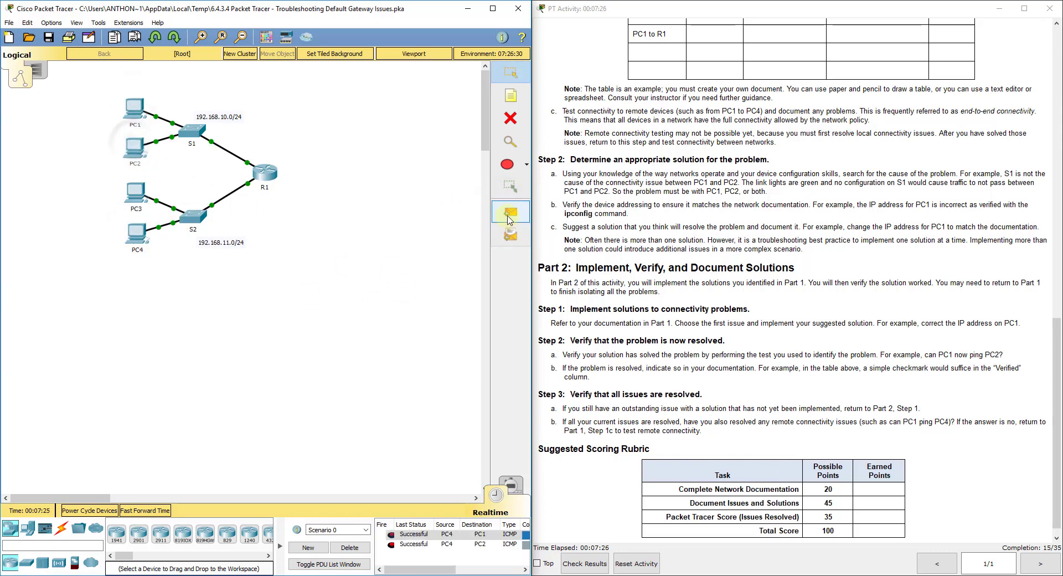
left_click(135, 182)
left_click(134, 146)
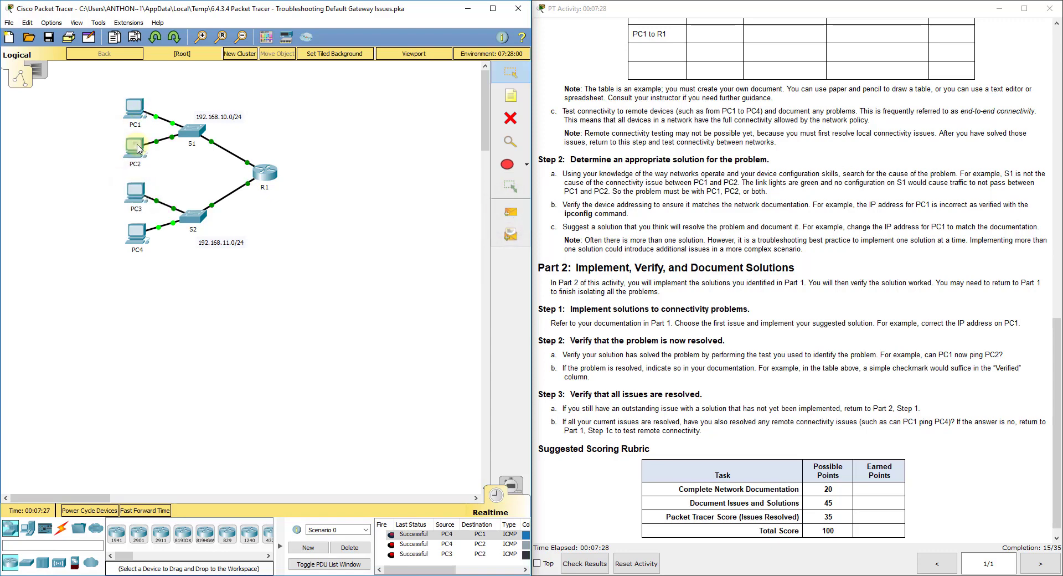
left_click(511, 212)
left_click(135, 191)
left_click(135, 108)
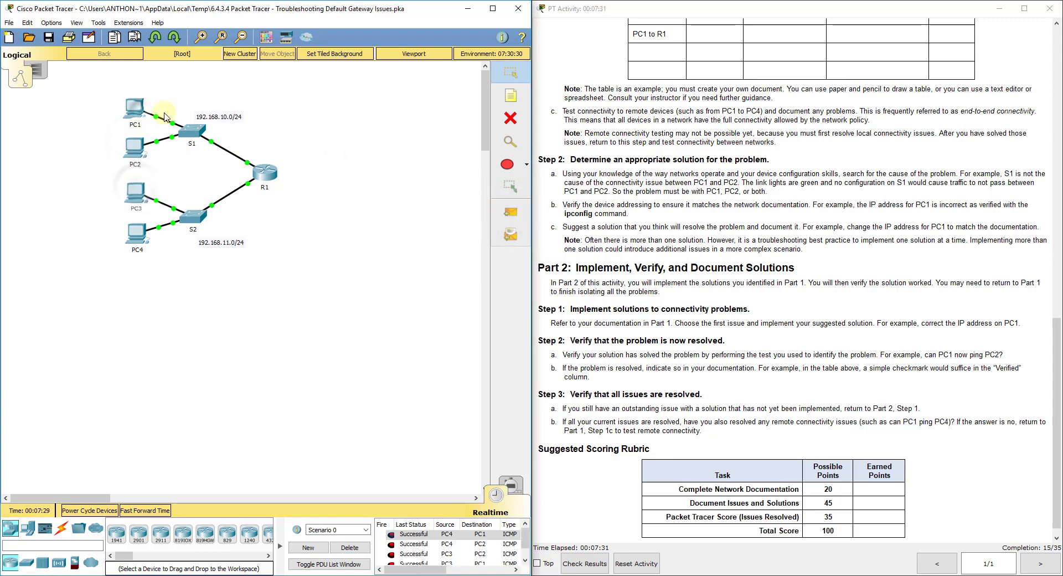
left_click(350, 547)
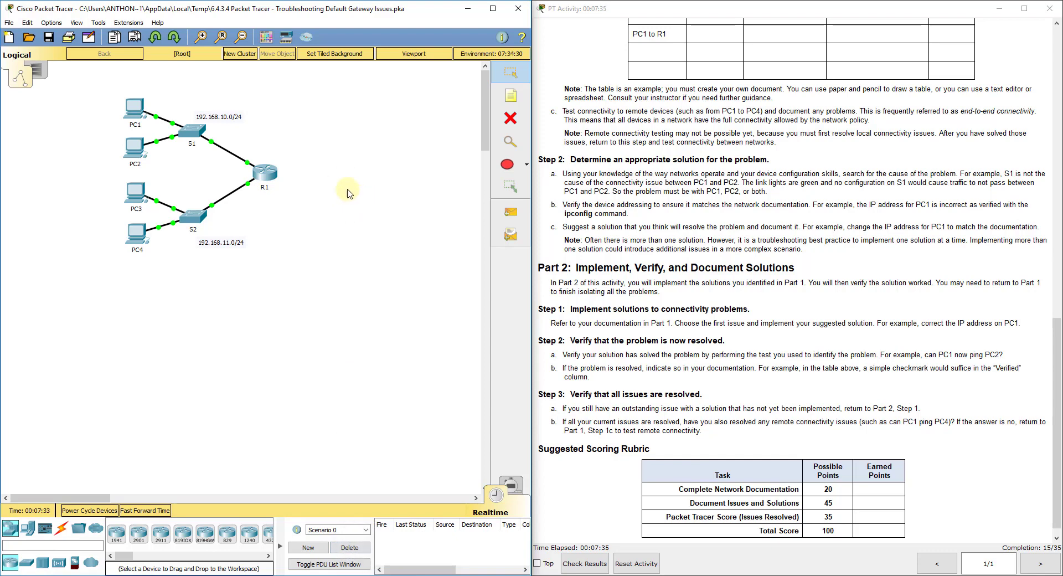
Compare S1's VLAN 1 address with its row in the activity's addressing table
mouse_move(195, 132)
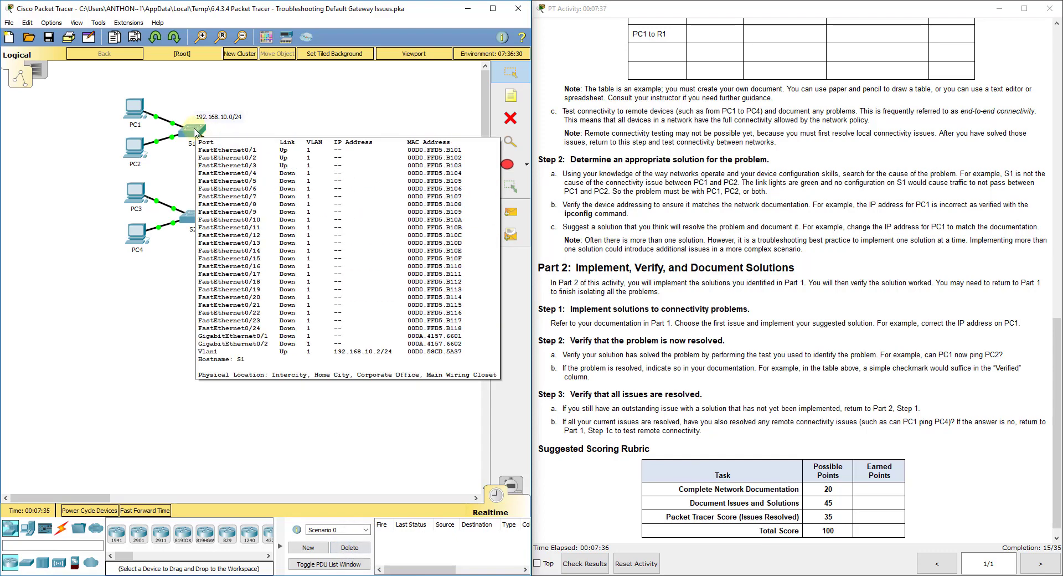
left_click(767, 184)
scroll(766, 184, "up", 6)
scroll(720, 263, "up", 8)
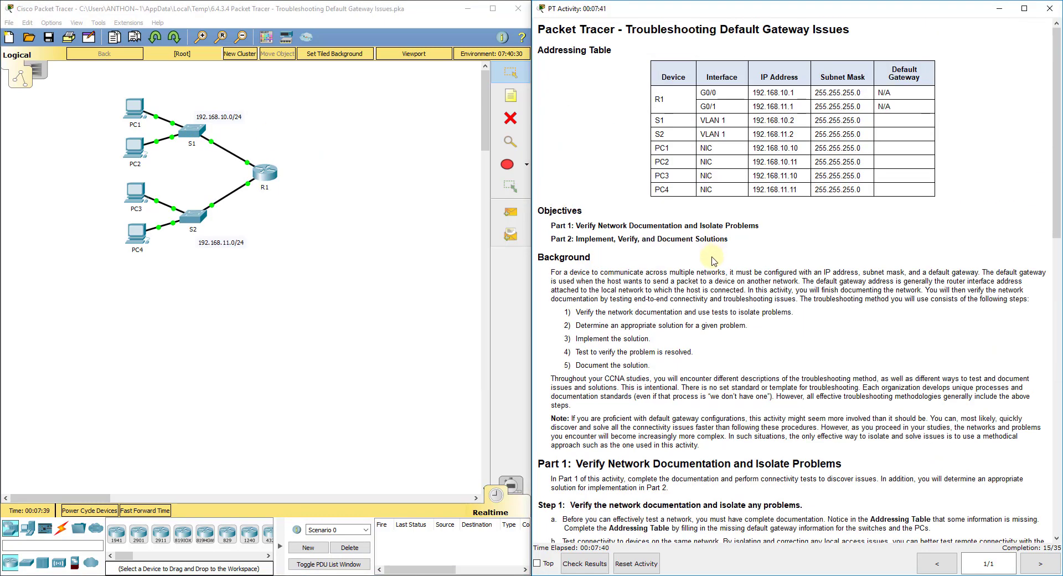
left_click_drag(659, 119, 870, 121)
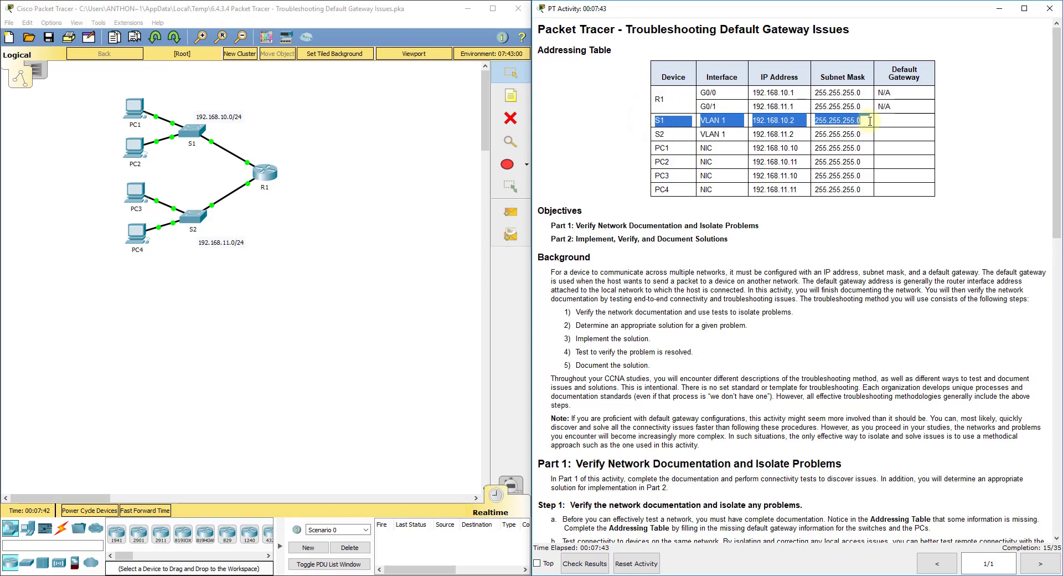
Open S1's command line and enter privileged EXEC mode with en
left_click(195, 131)
left_click_drag(457, 128, 297, 117)
left_click(303, 136)
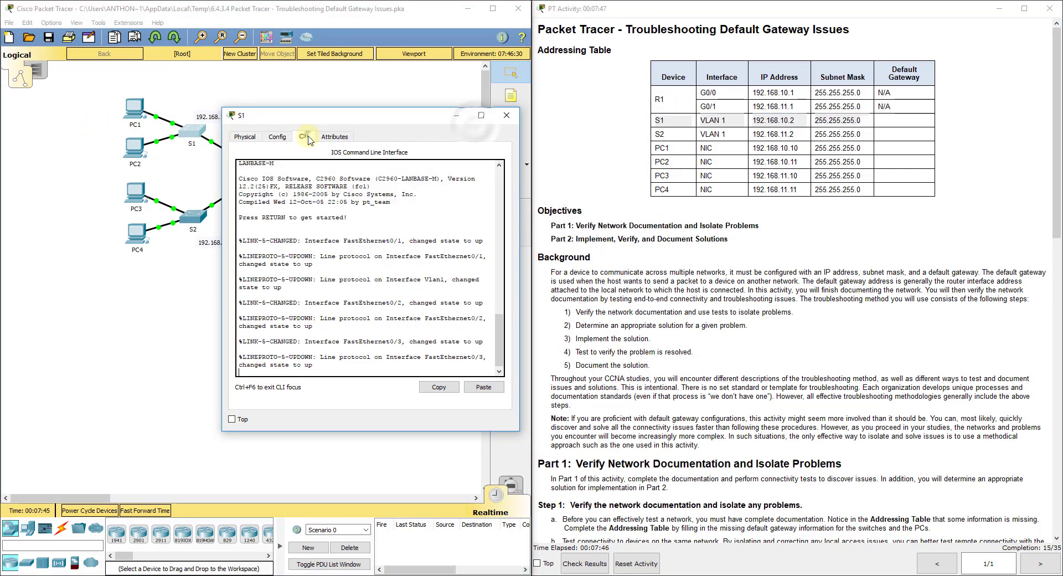
key("Return")
type("en")
key("Return")
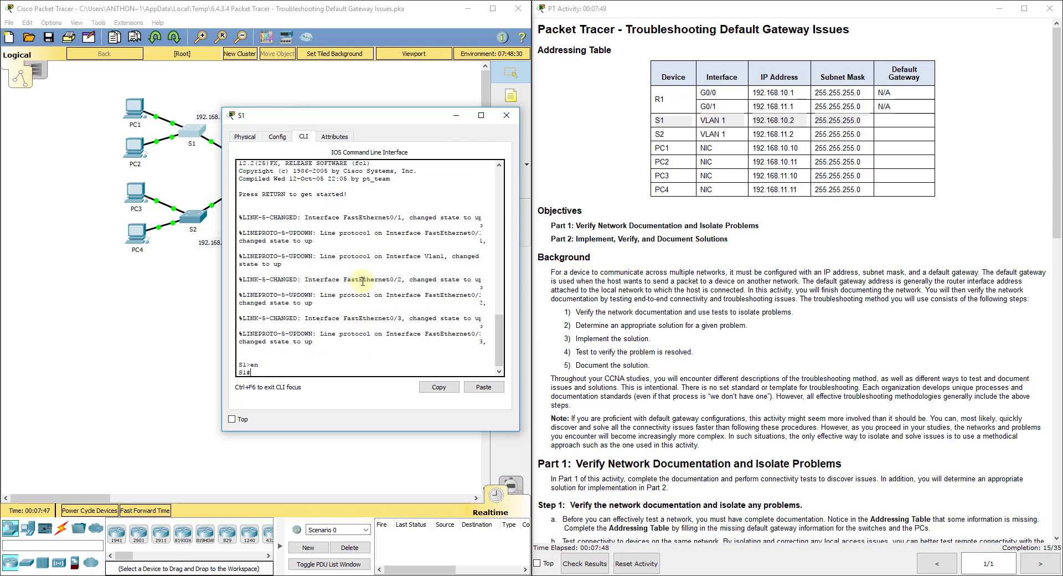
Display S1's running configuration with show ru and check the Vlan1 IP address, subnet mask and default gateway configuration
type("show ru")
key("Return")
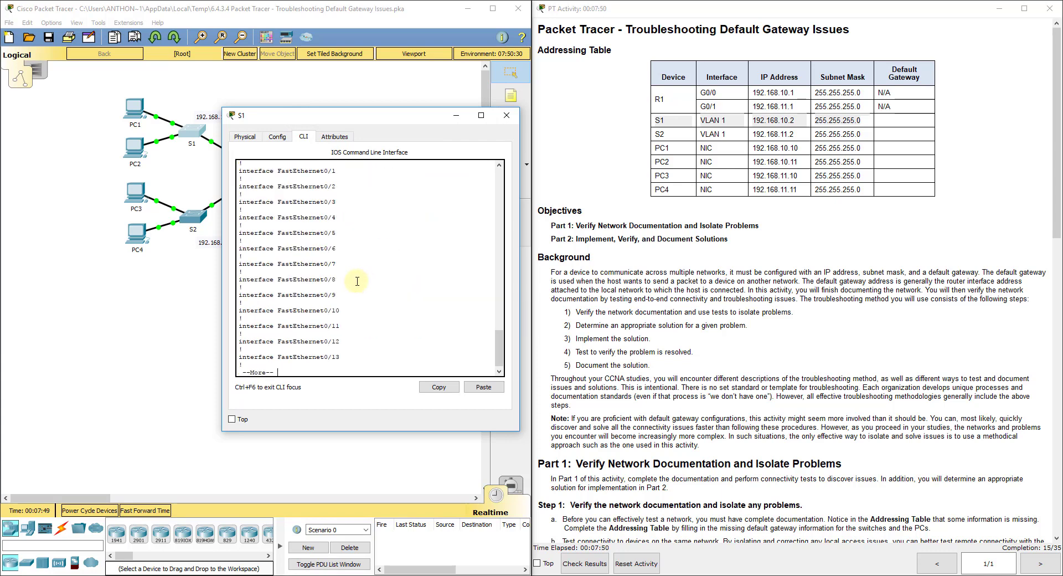
key("space")
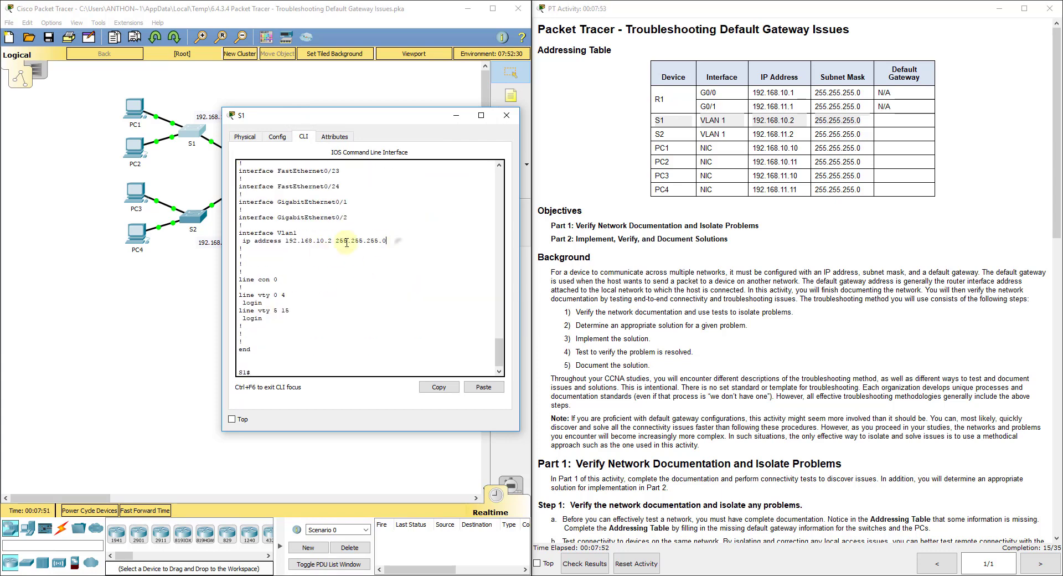
left_click_drag(386, 240, 238, 232)
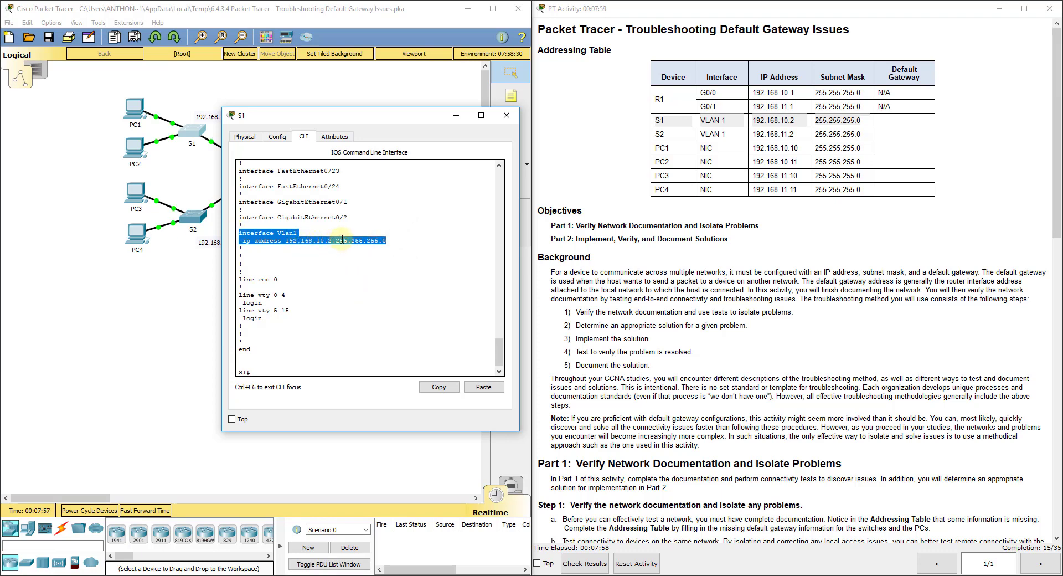
left_click(390, 240)
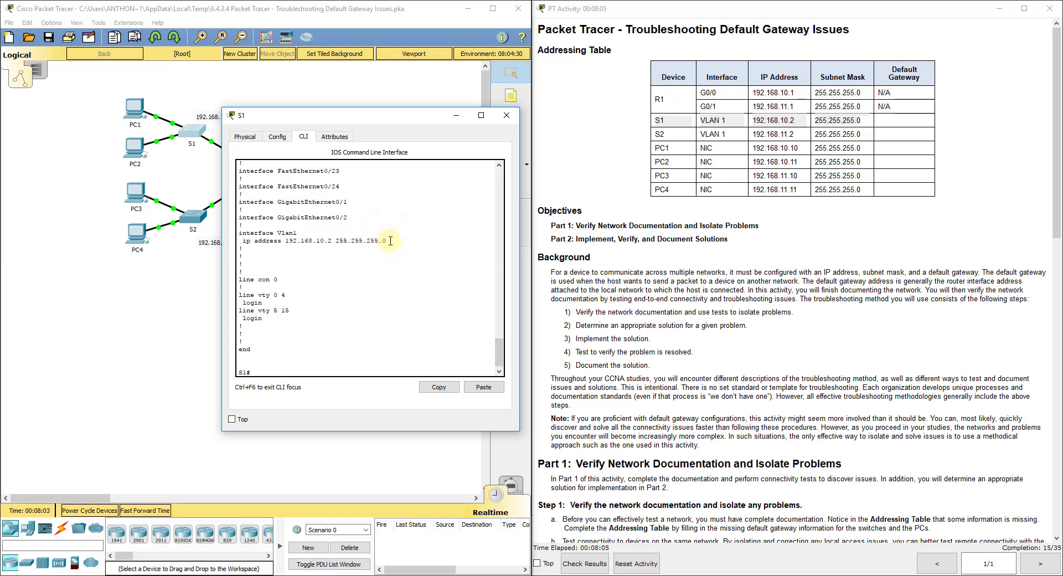
Open S2's command line and enter privileged EXEC mode with en
left_click(194, 216)
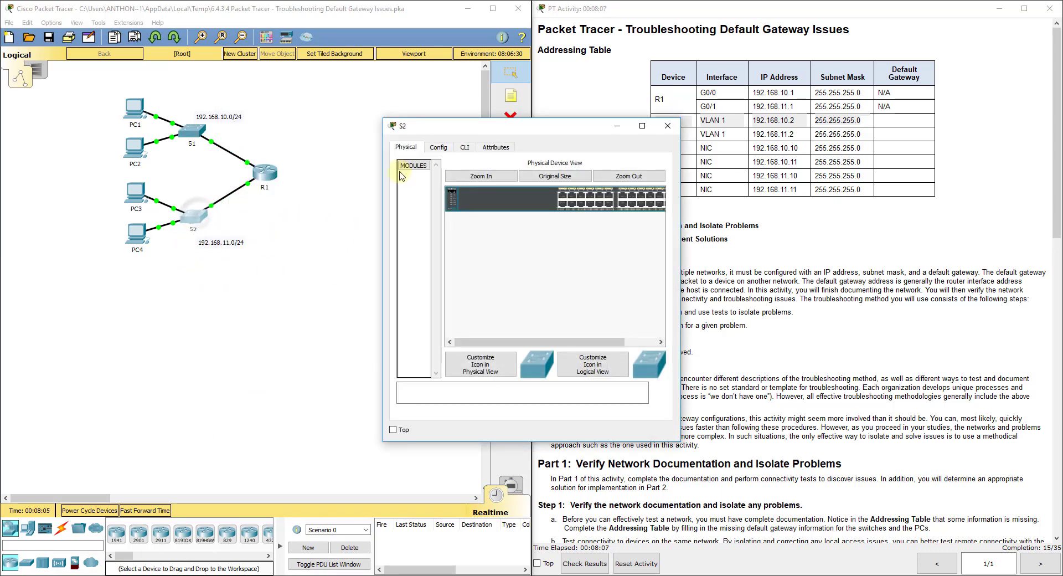
left_click(464, 147)
key("Return")
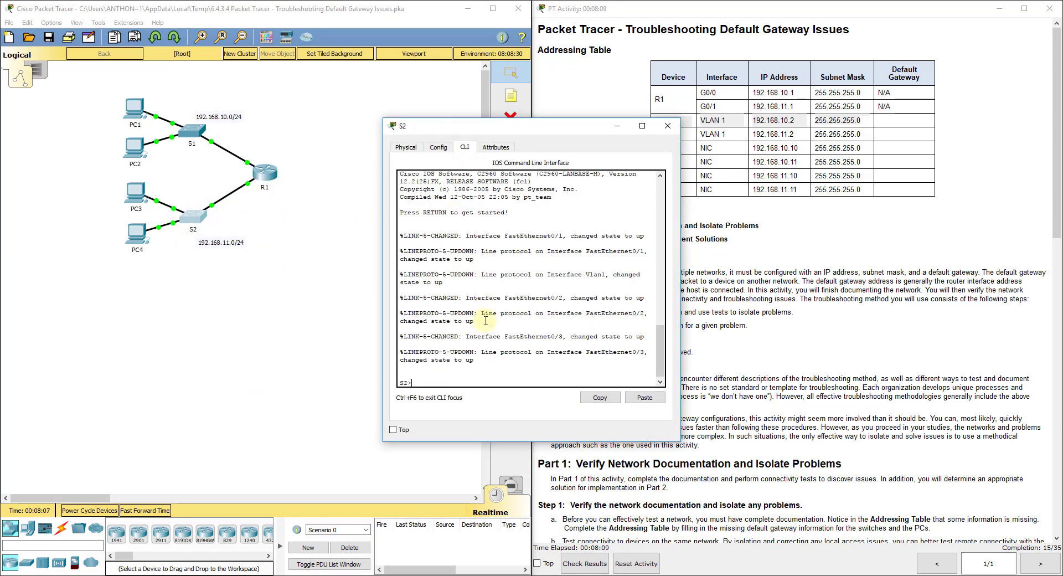
type("en")
key("Return")
type("config t")
key("Return")
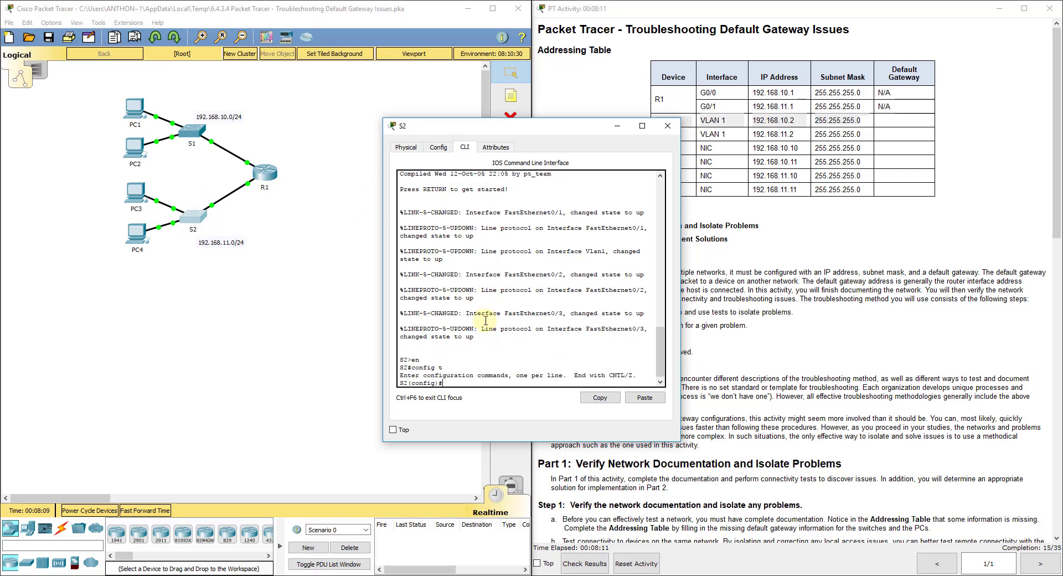
type("show ru")
key("Return")
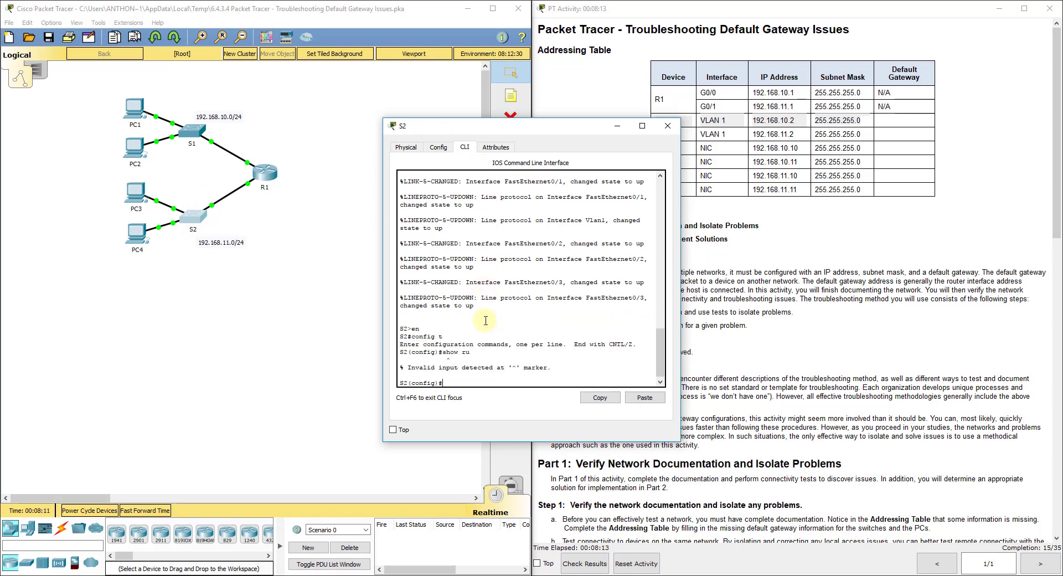
type("exit")
key("Return")
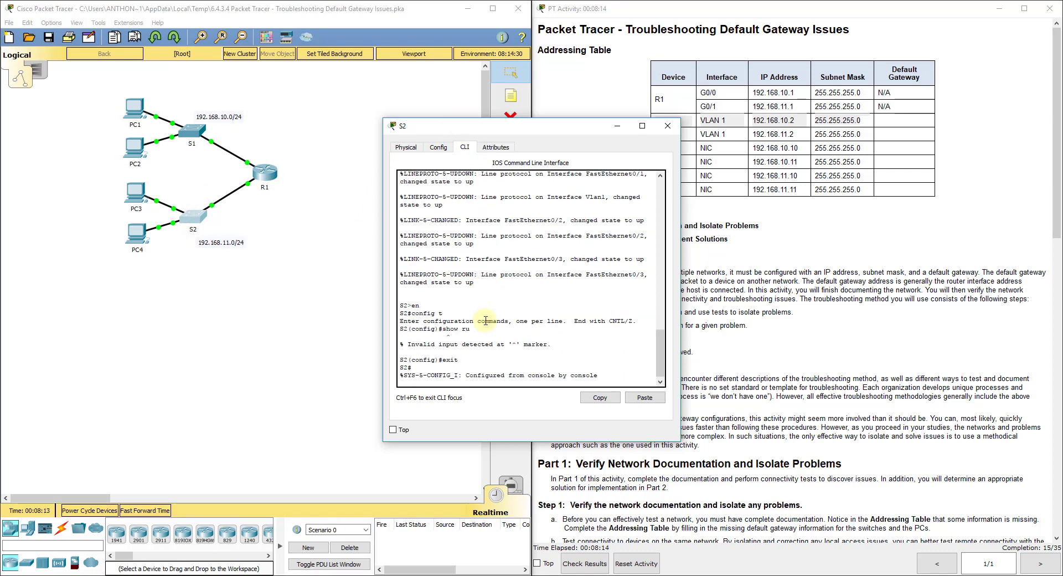
Display S2's running configuration with show ru and check its Vlan1 IP address and default gateway lines
key("Return")
type("show ru")
key("Return")
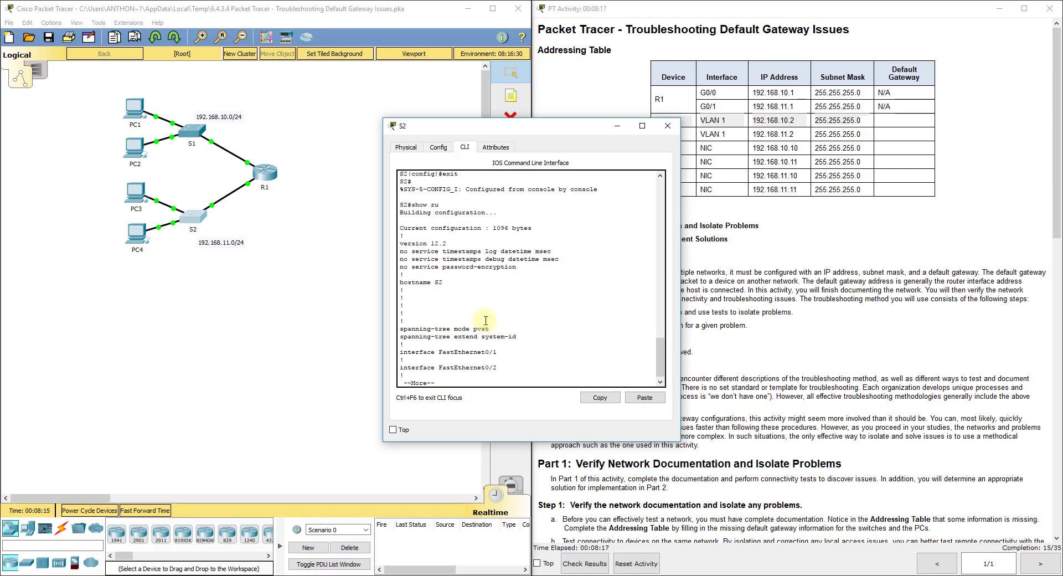
key("space")
key("space")
key("space")
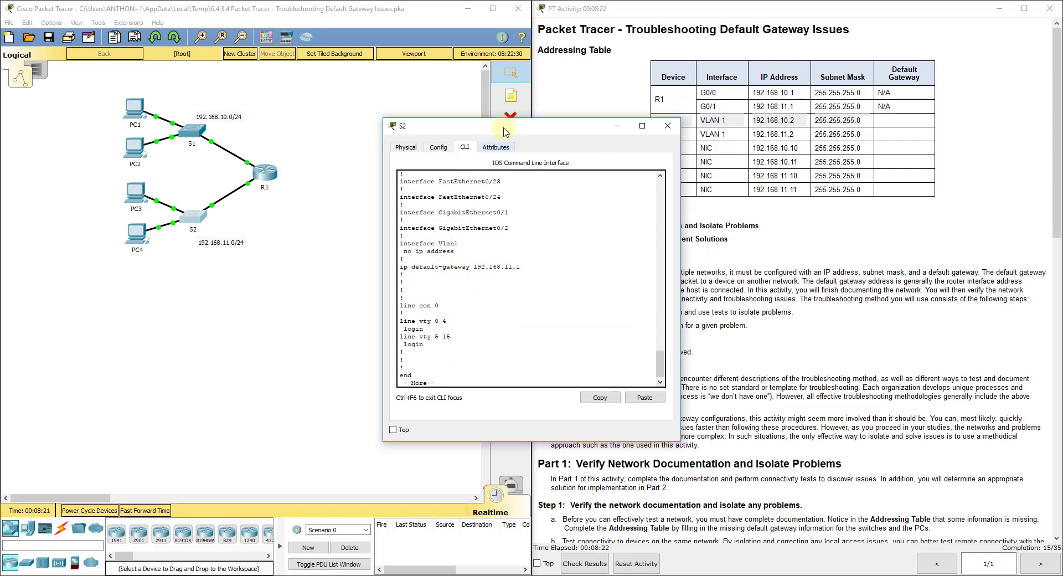
left_click_drag(503, 126, 454, 114)
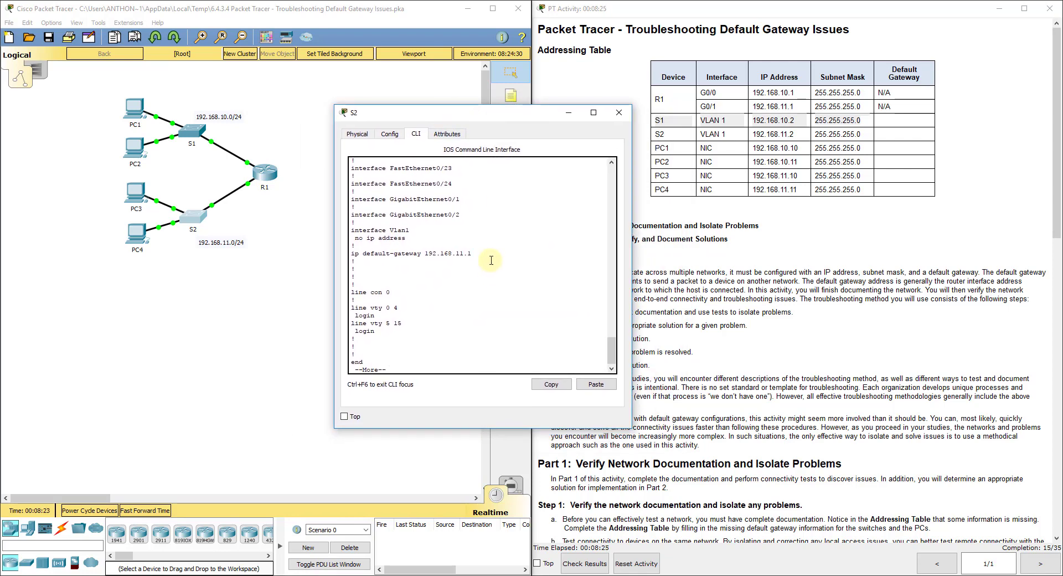
left_click_drag(481, 253, 354, 248)
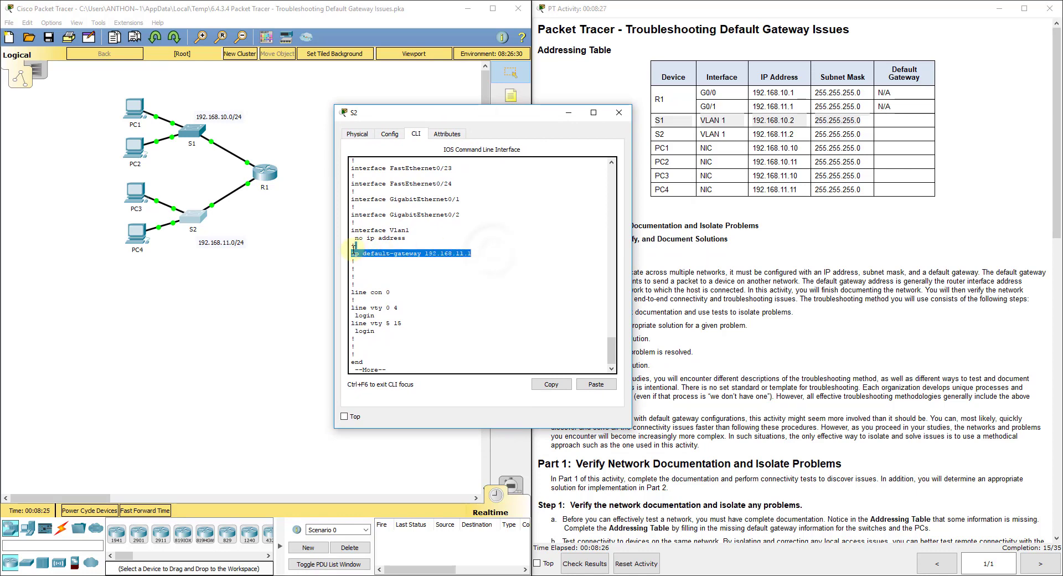
Reopen S1's command line and enter global configuration mode with config t
left_click(192, 131)
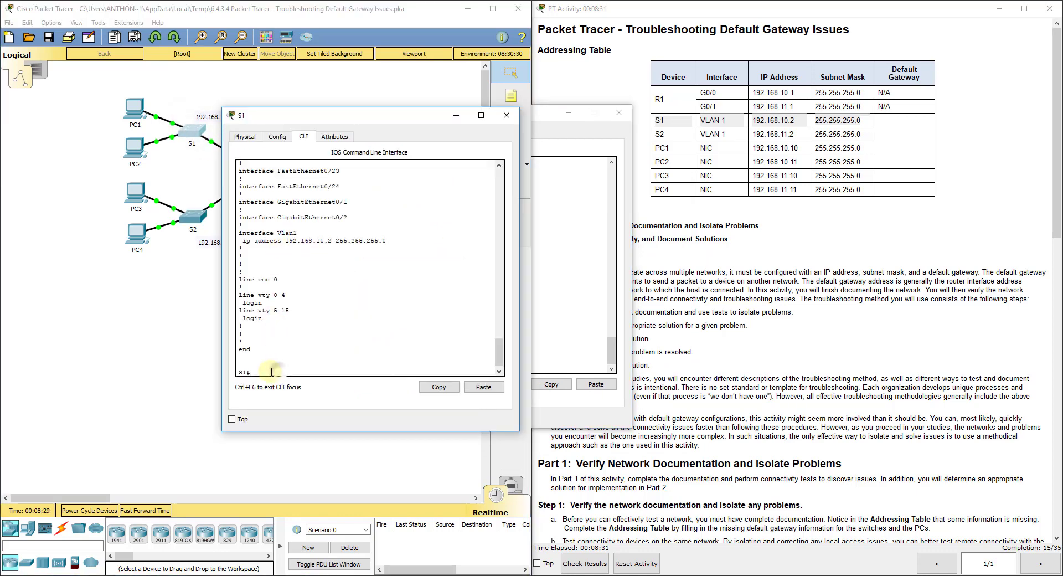
type("config t")
key("Return")
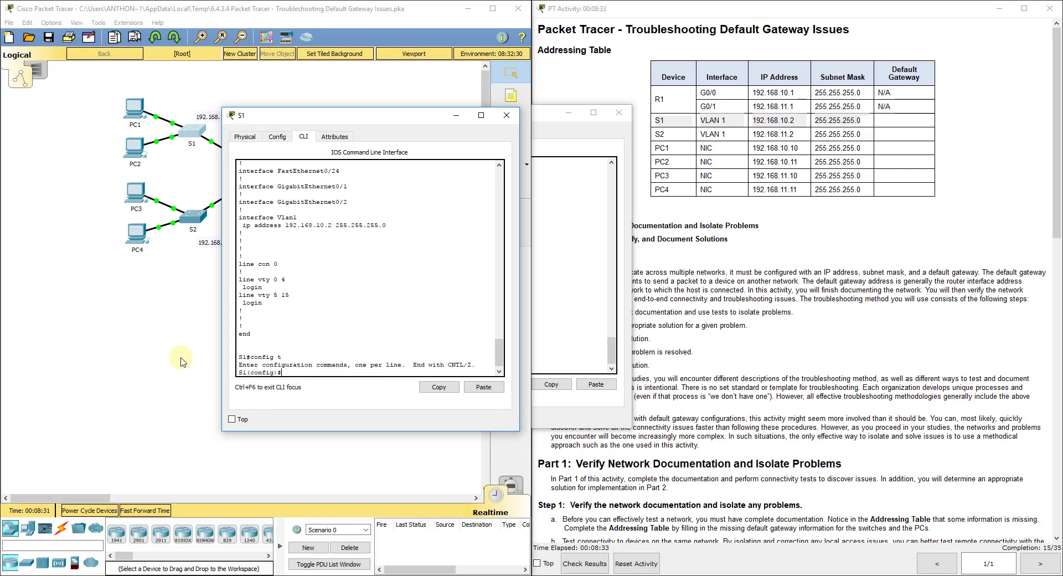
left_click_drag(277, 118, 389, 118)
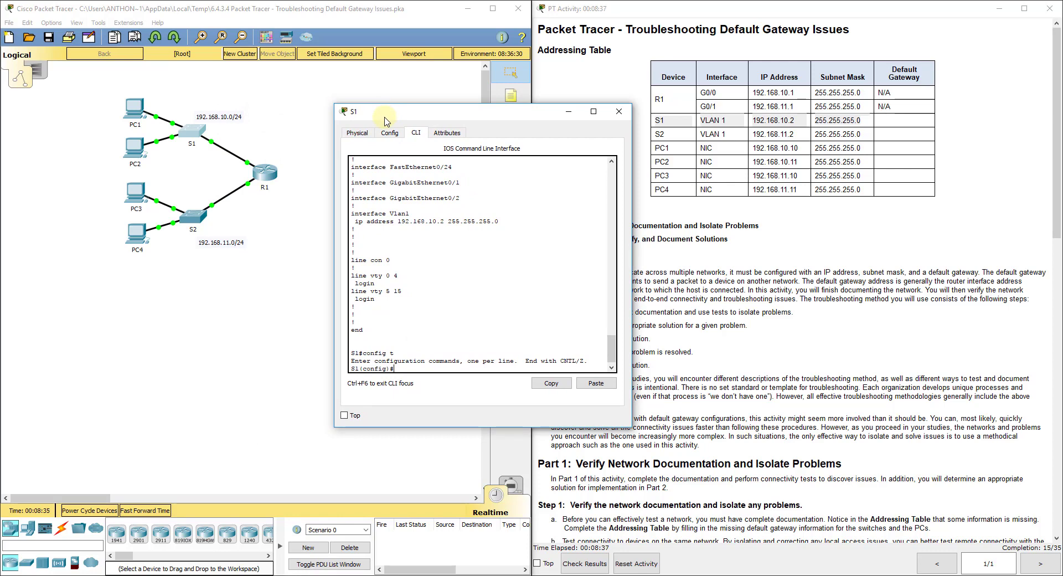
Examine the 192.168.10.0/24 network around S1 in the topology and its link to R1's gateway interface
left_click(251, 134)
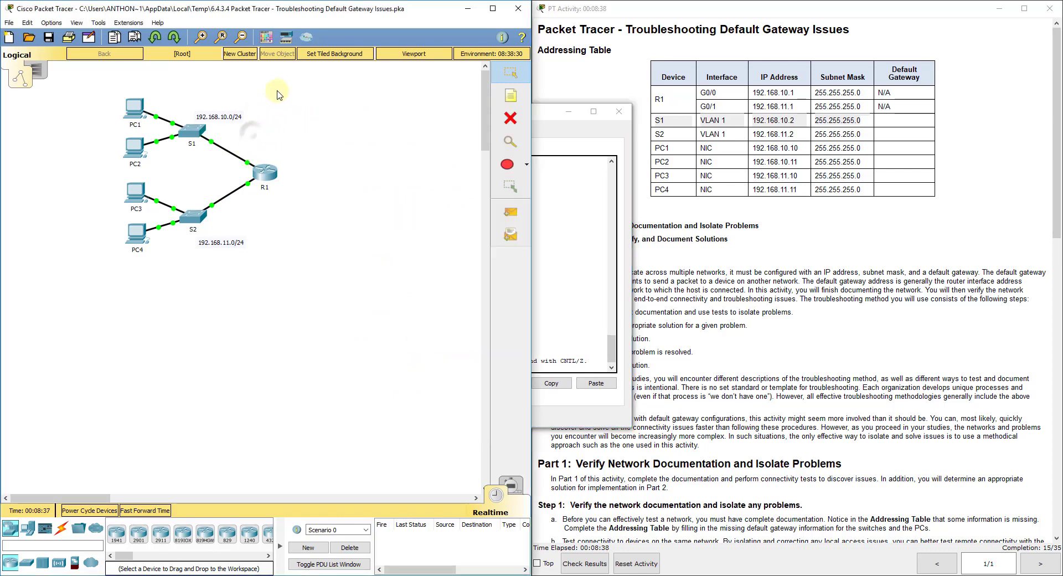
left_click_drag(277, 91, 119, 170)
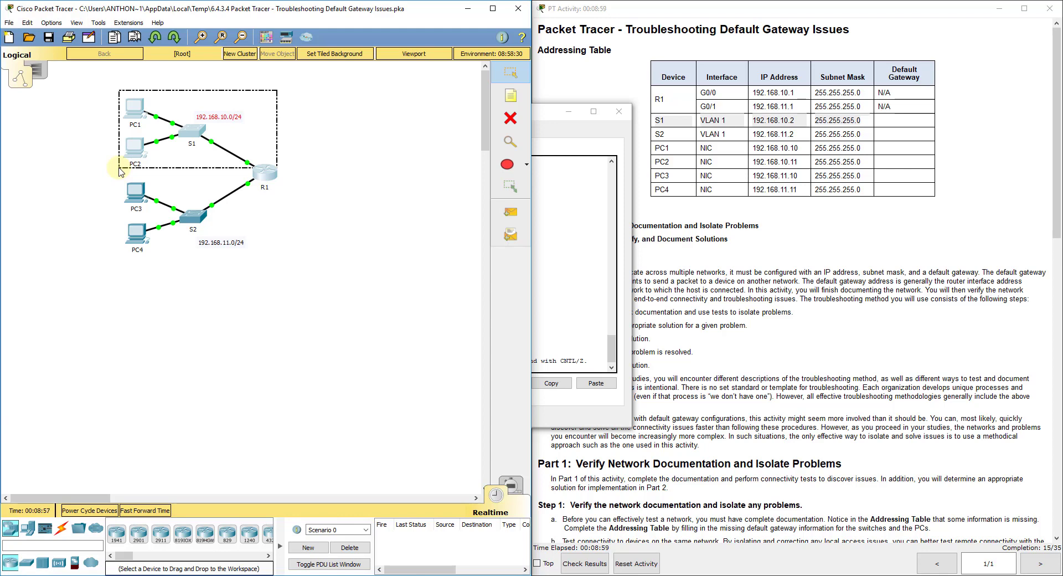
left_click_drag(119, 168, 119, 169)
left_click_drag(254, 143, 237, 172)
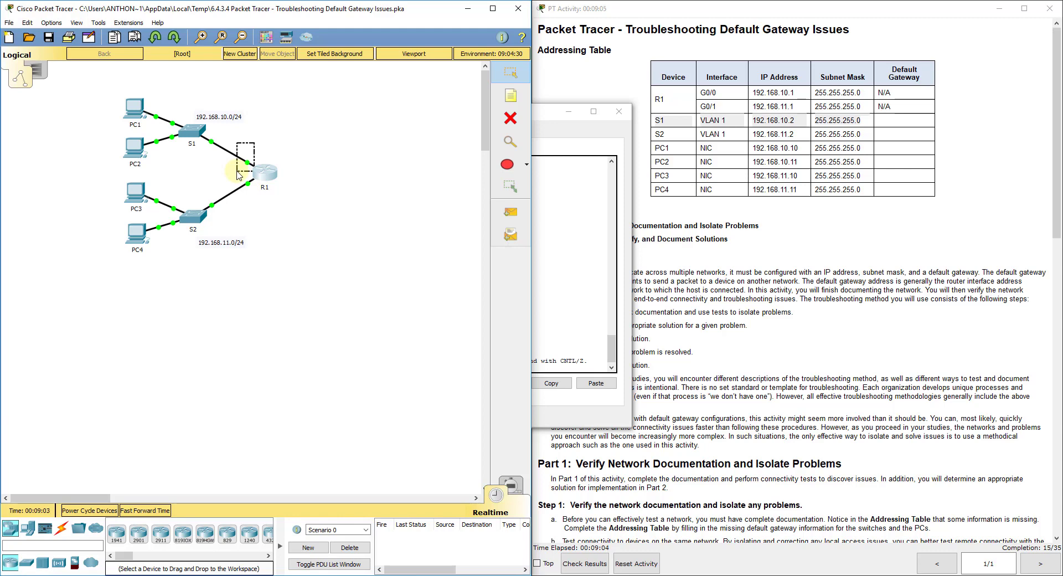
left_click_drag(237, 171, 238, 171)
left_click_drag(284, 81, 130, 170)
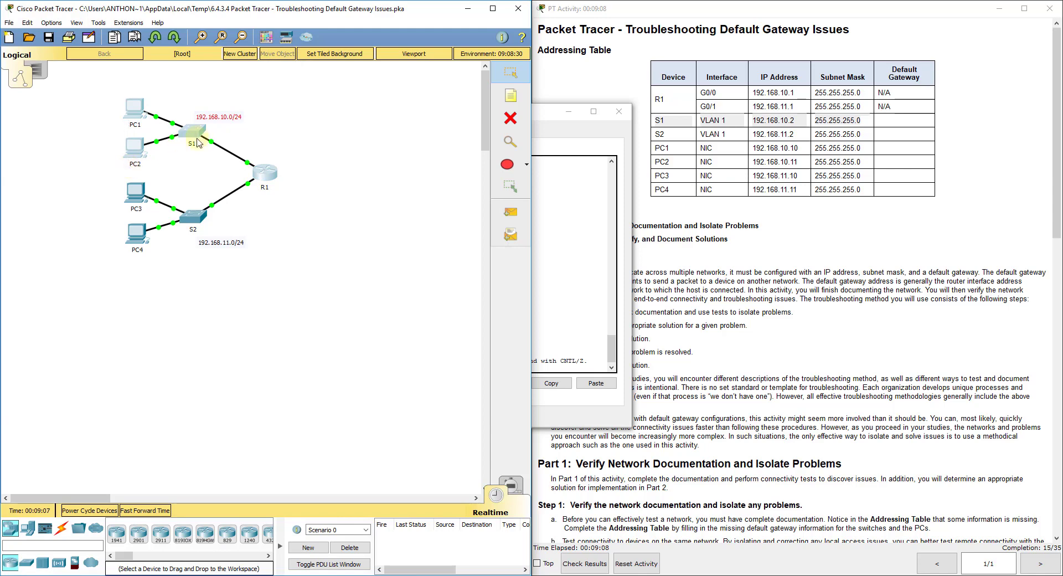
Set S1's default gateway to 192.168.10.1 with the ip default-gateway command
left_click(192, 131)
type("ip defa")
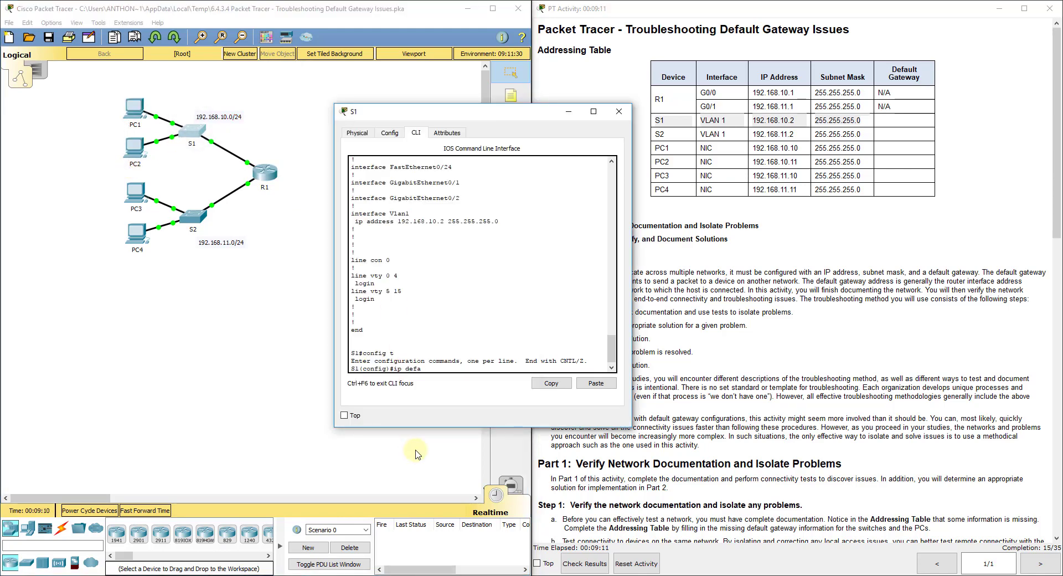
key("Tab")
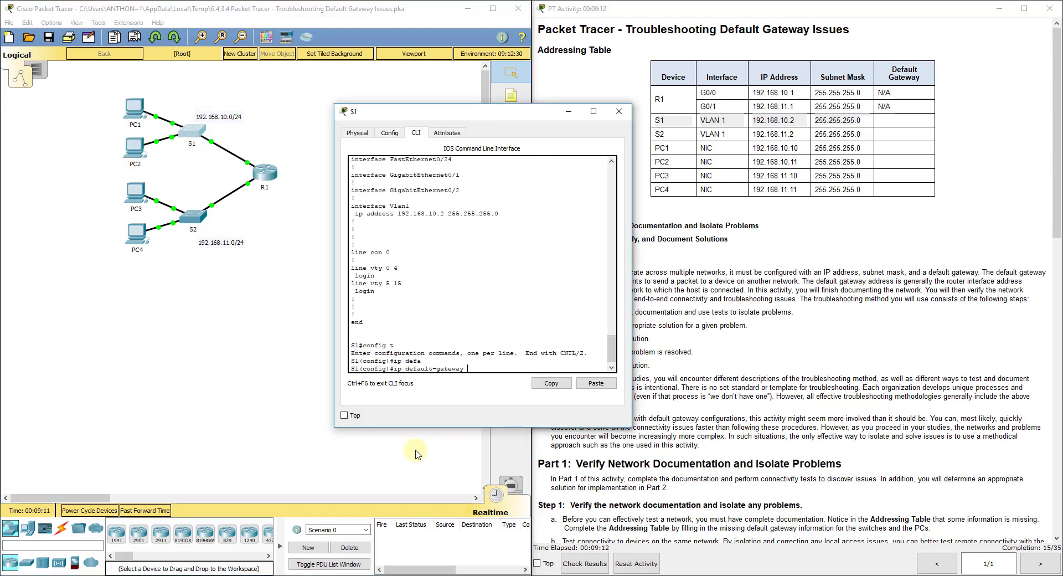
type("192.168.10.1")
key("Return")
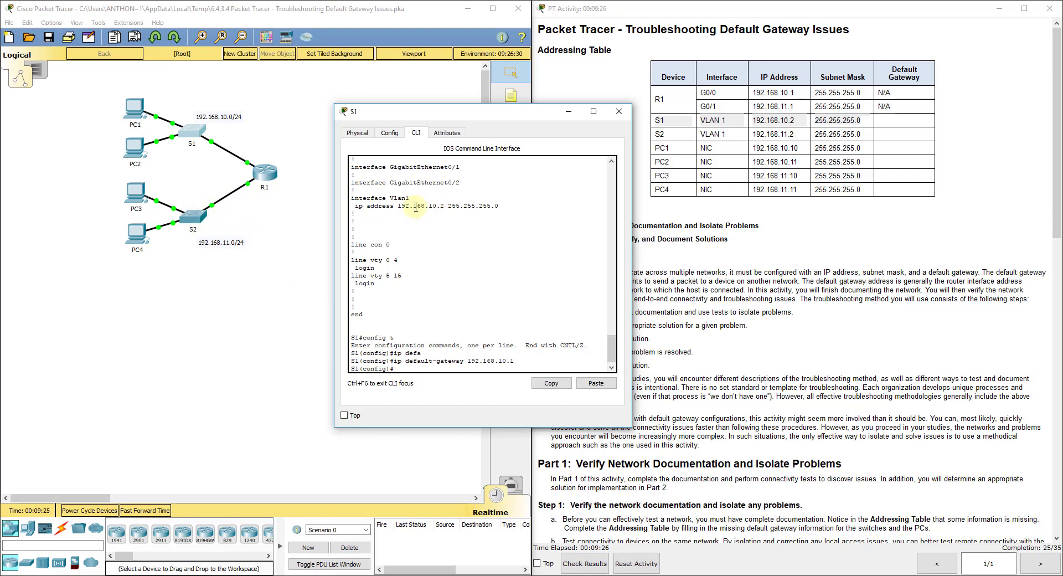
Compare S2's configured default gateway with the 192.168.11.0/24 network and its link to R1 in the topology
left_click(198, 218)
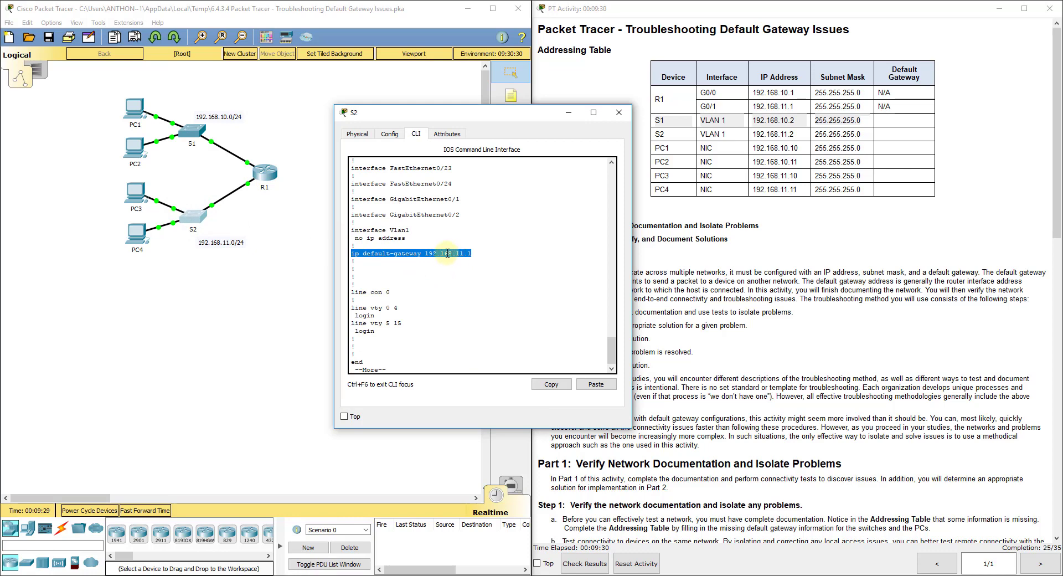
left_click(284, 214)
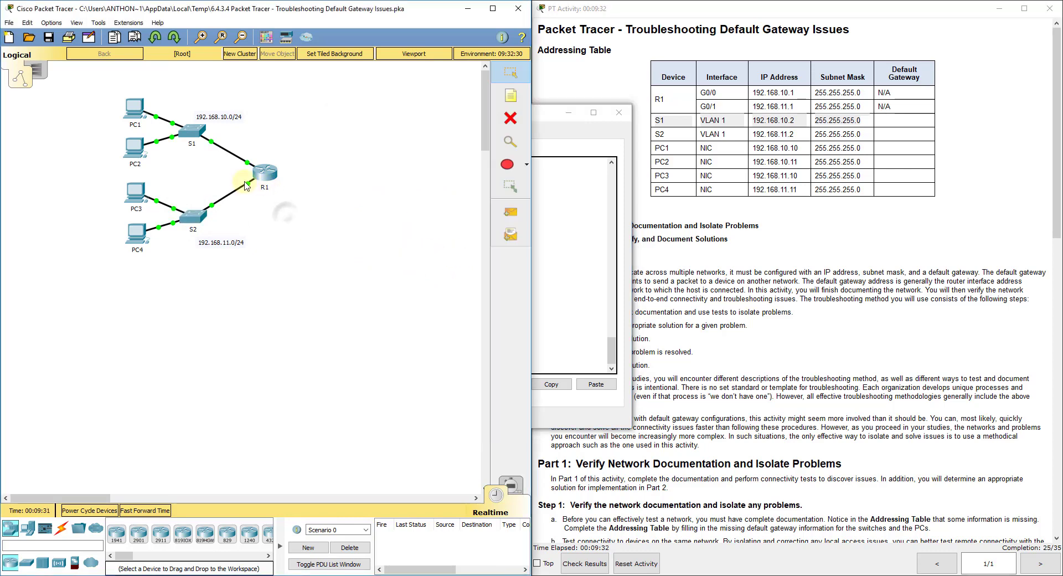
left_click_drag(257, 191, 258, 191)
left_click_drag(267, 245, 105, 179)
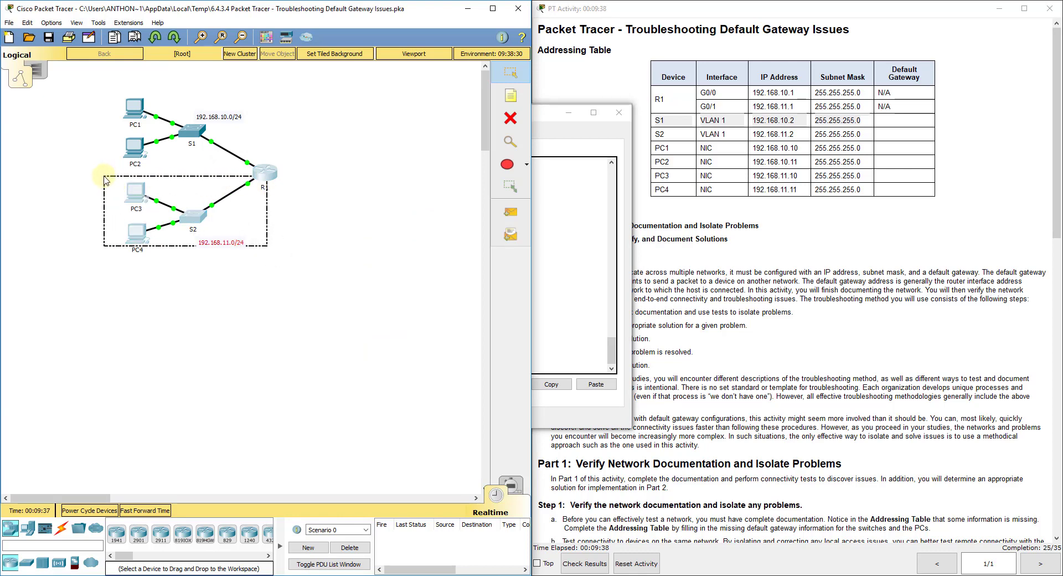
left_click_drag(104, 176, 103, 176)
left_click(268, 213)
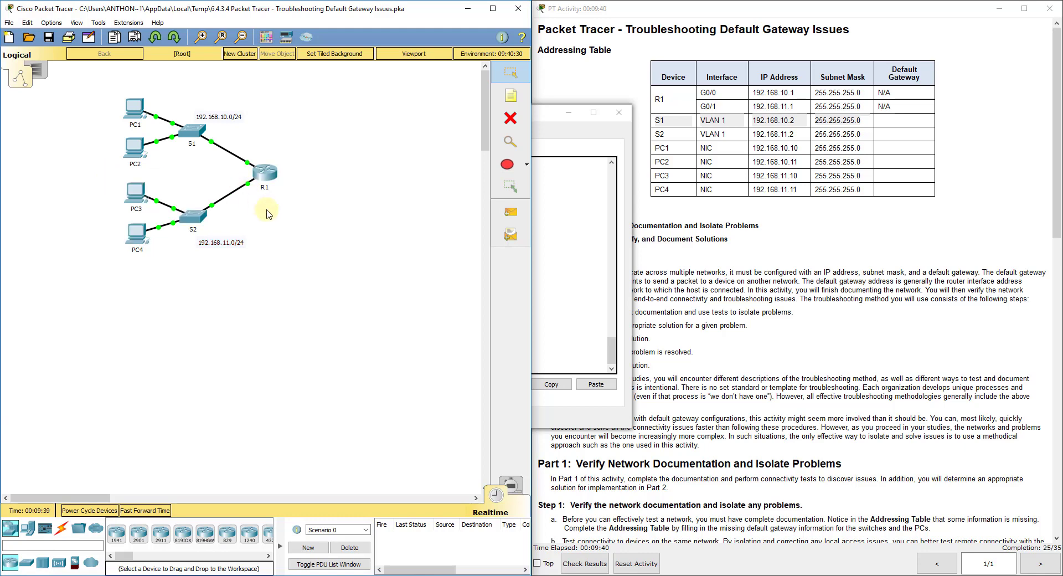
Recheck S2's Vlan1 address line, finish the configuration listing and enter global configuration mode with config t
left_click(201, 215)
left_click(393, 370)
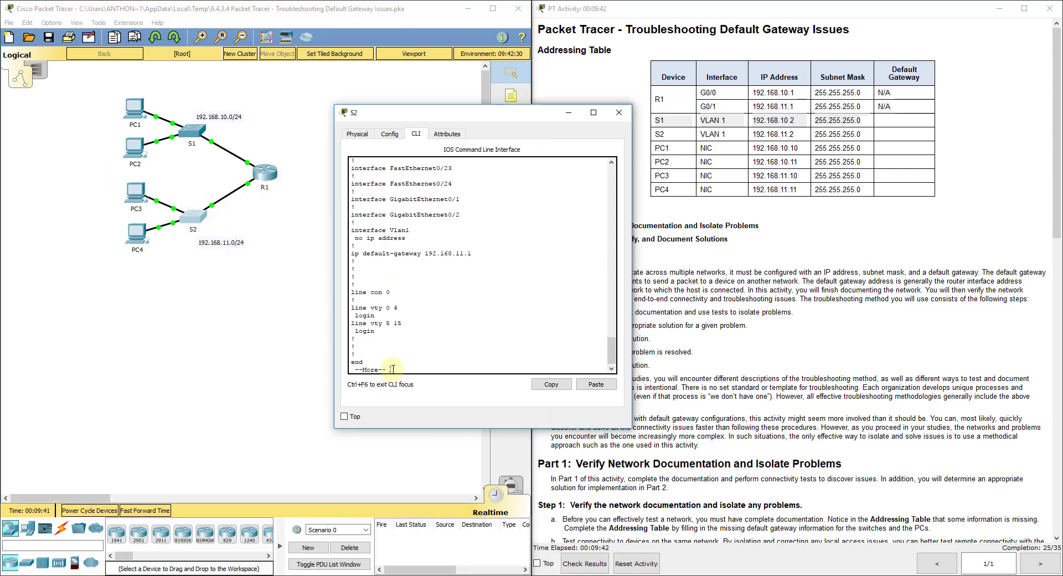
triple_click(403, 238)
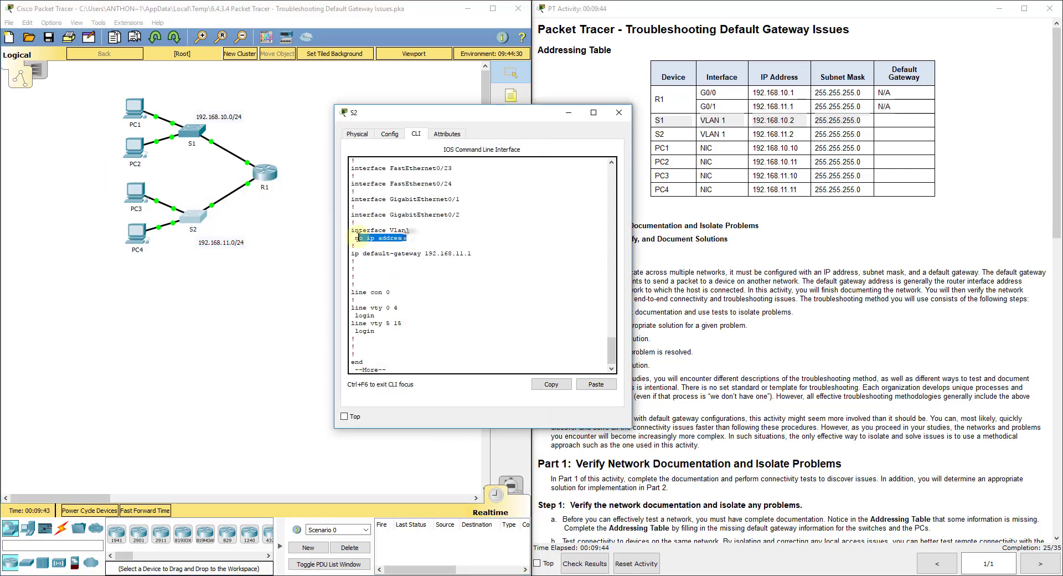
key("space")
type("config t")
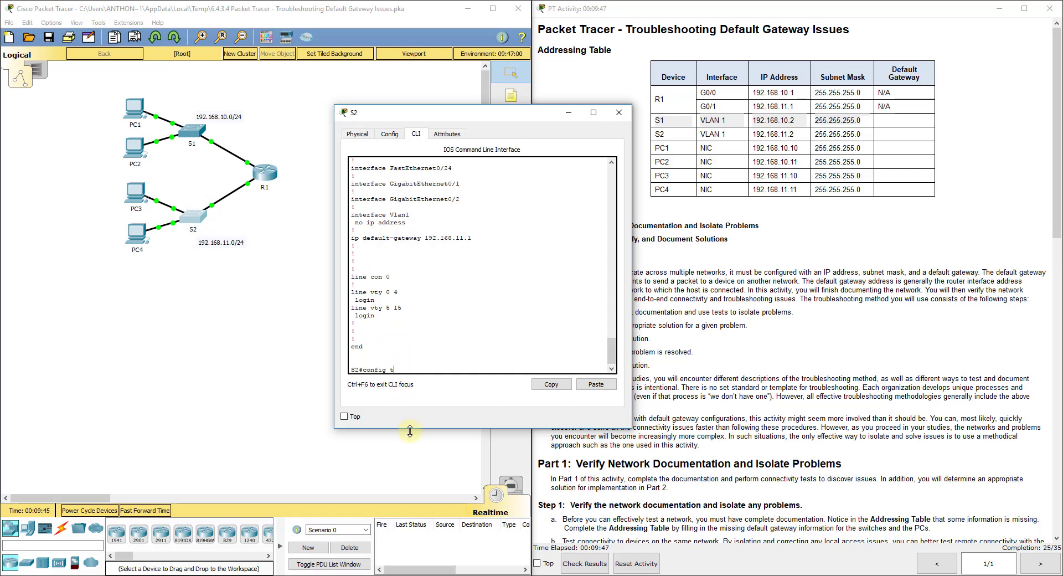
key("Return")
Assign S2's VLAN 1 interface the addressing-table IP address 192.168.11.2 with subnet mask 255.255.255.0
type("int vla")
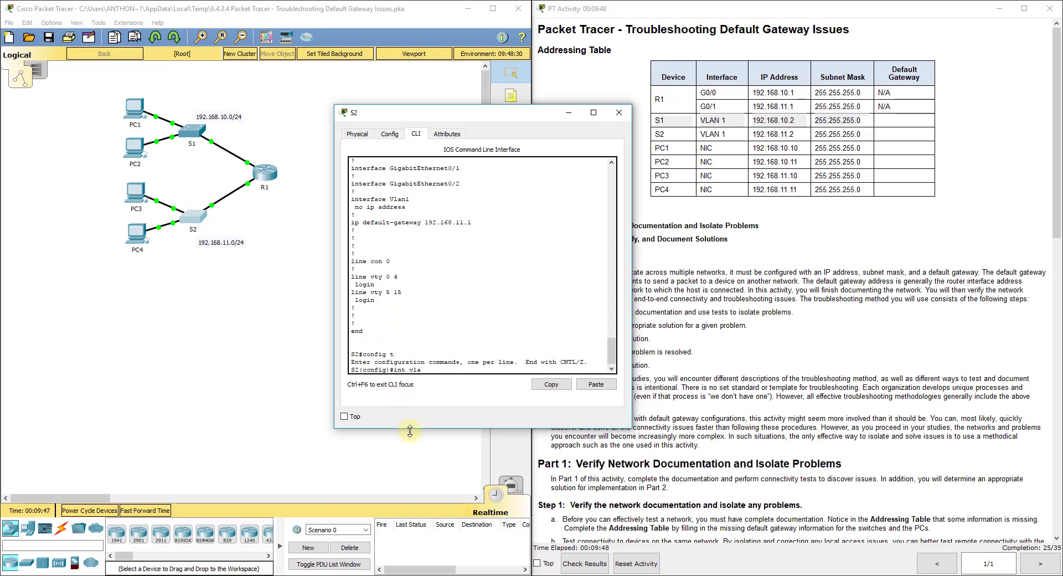
type("n 1")
key("Return")
type("ip ad")
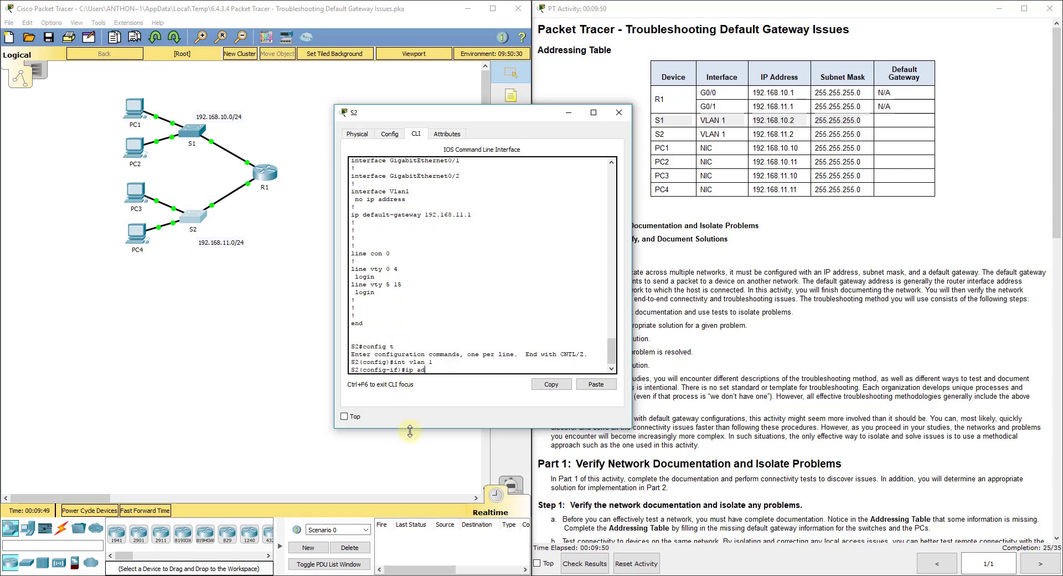
type("d 192.168.11.2")
left_click(791, 132)
left_click_drag(868, 136, 655, 135)
left_click(483, 379)
type("2")
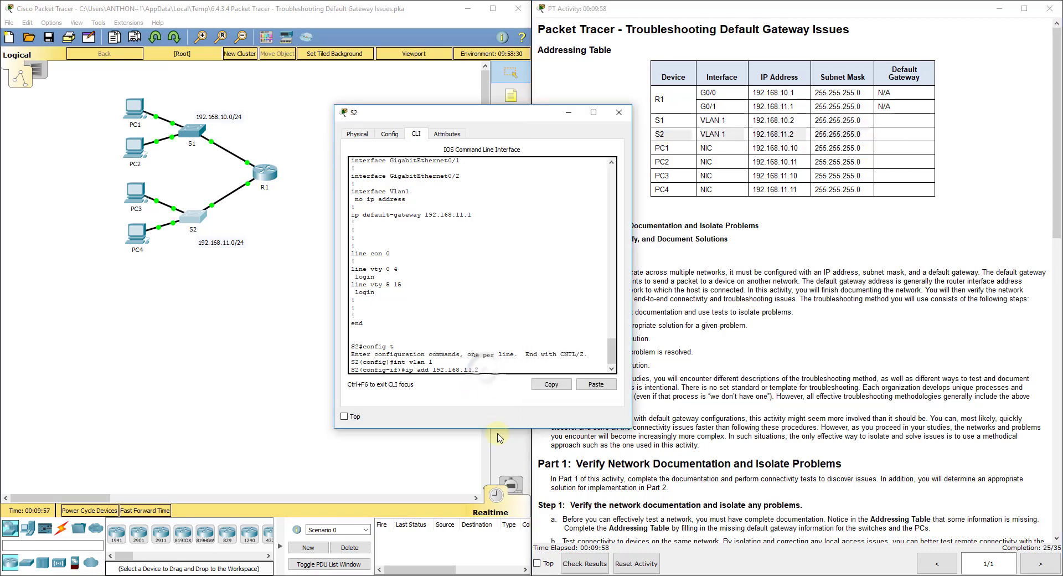
type("55.255.255.0")
key("Return")
Enable S2's VLAN 1 interface with no shut and exit to global configuration mode
type("no s")
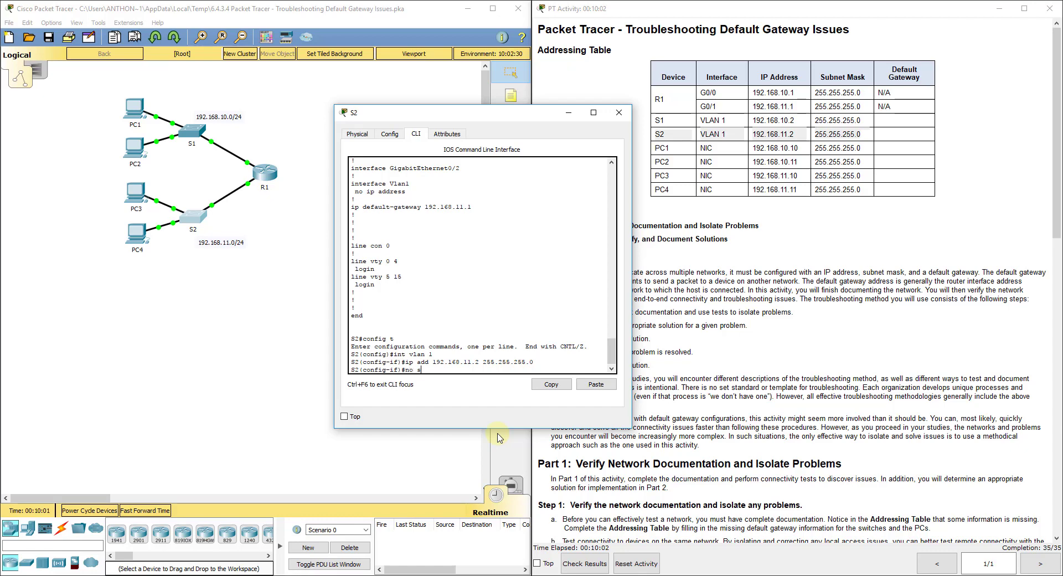
type("hut")
key("Return")
type("exit")
key("Return")
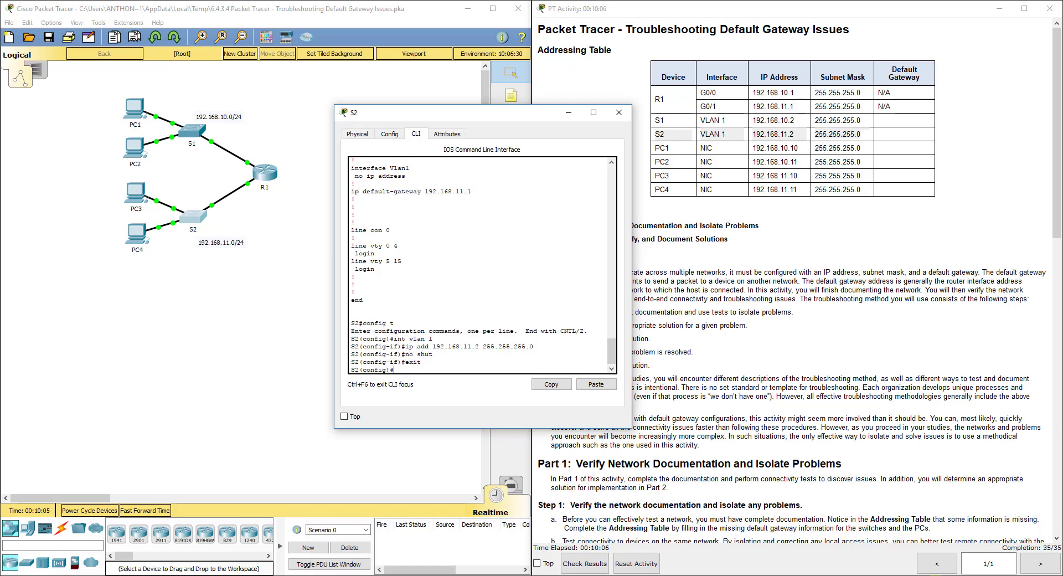
Bring the activity instructions forward and check the completion status
left_click(812, 416)
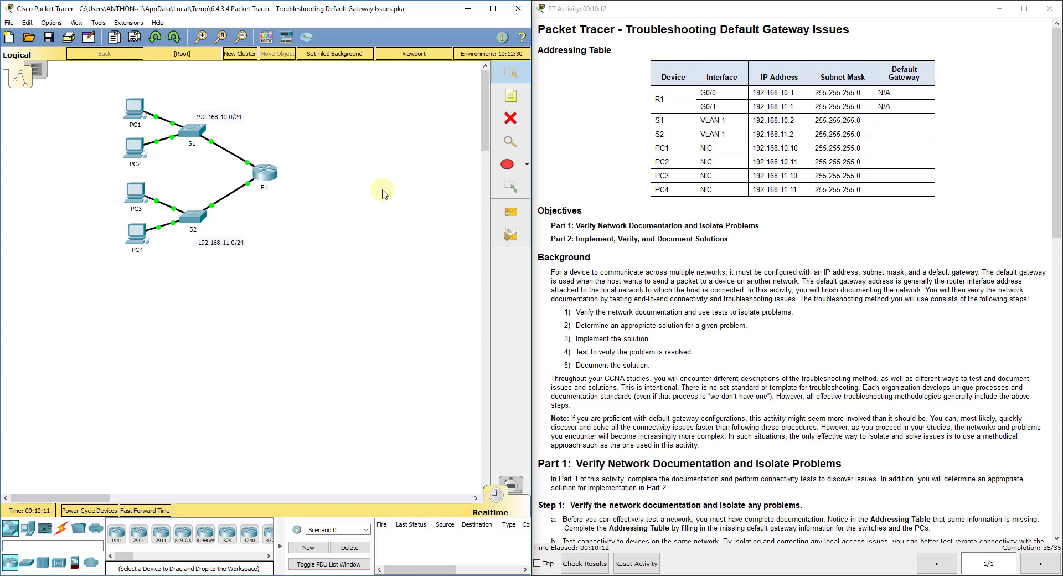
left_click(665, 255)
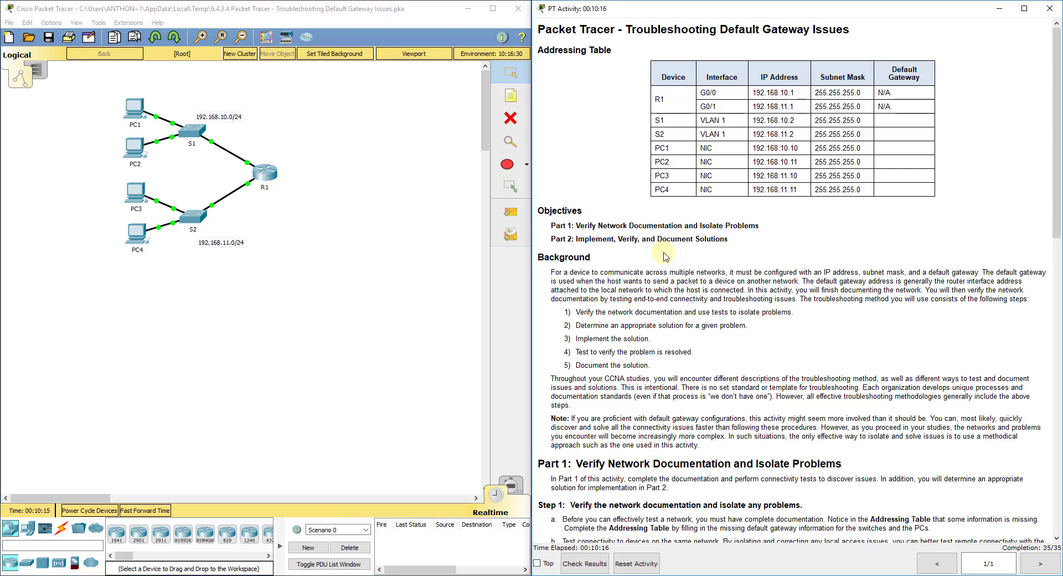